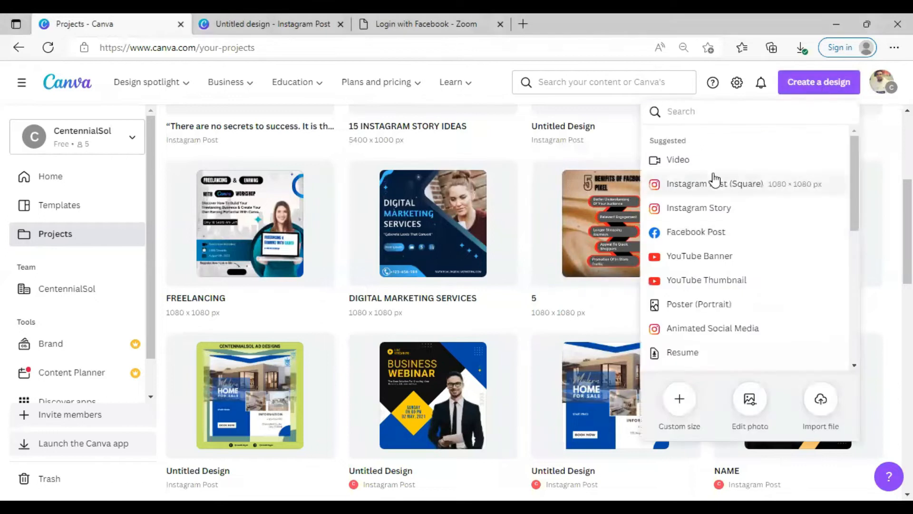
Create a square Instagram post of 1080 × 1080 px and add the grey wavy graphic from an element search for "sand beach view"
{"action": "left_click", "coordinate": [717, 190]}
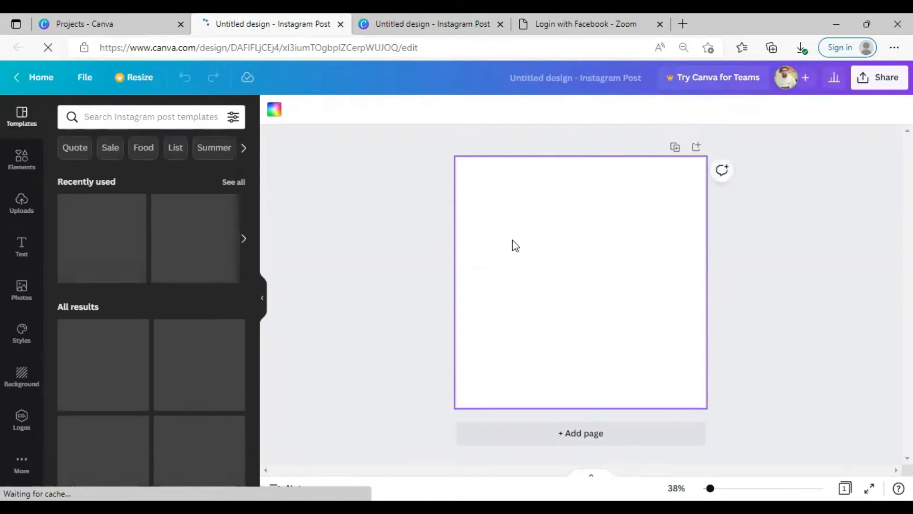
{"action": "left_click", "coordinate": [20, 156]}
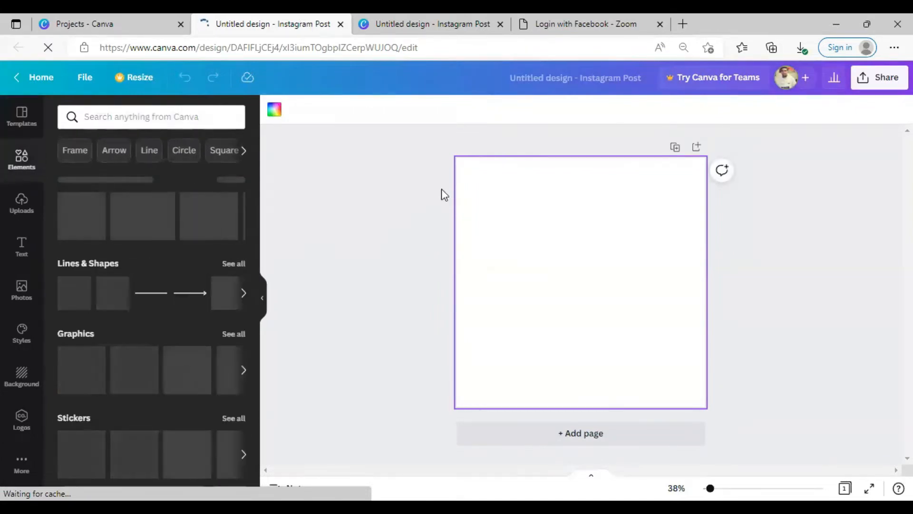
{"action": "left_click", "coordinate": [167, 115]}
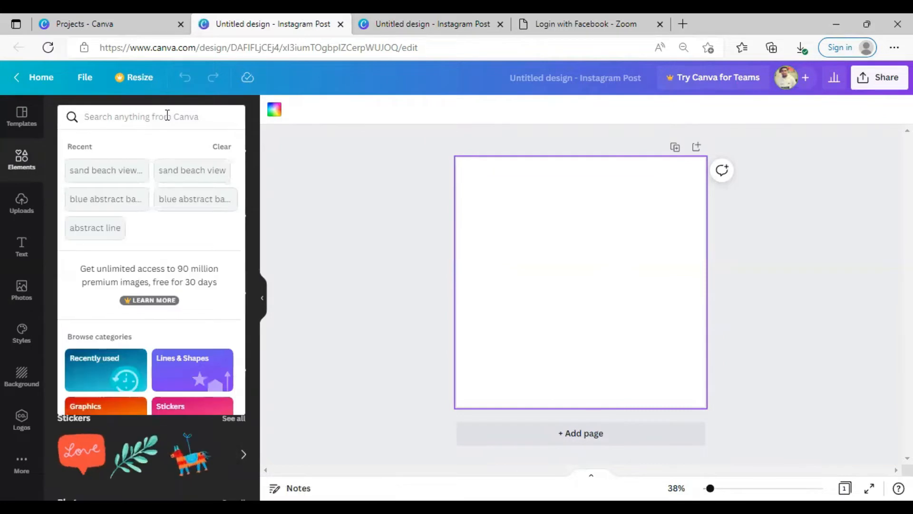
{"action": "type", "text": "sand"}
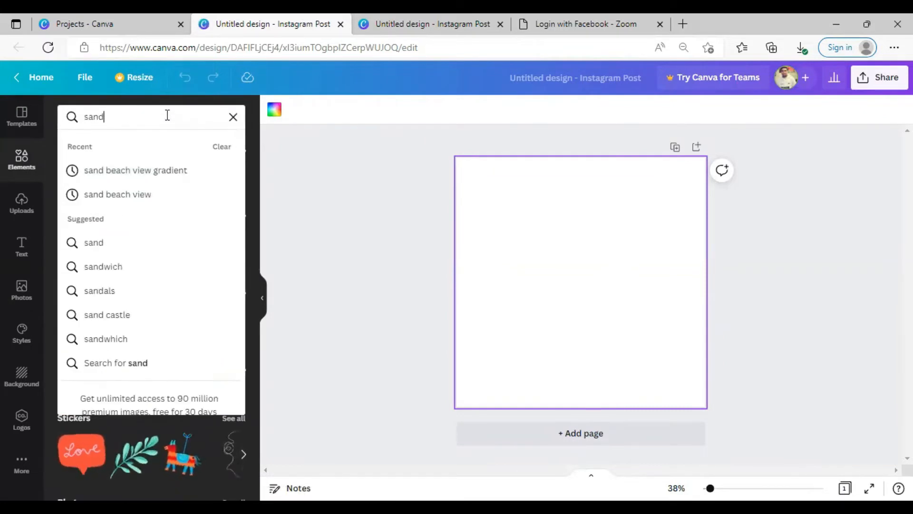
{"action": "left_click", "coordinate": [133, 195]}
{"action": "left_click", "coordinate": [216, 197]}
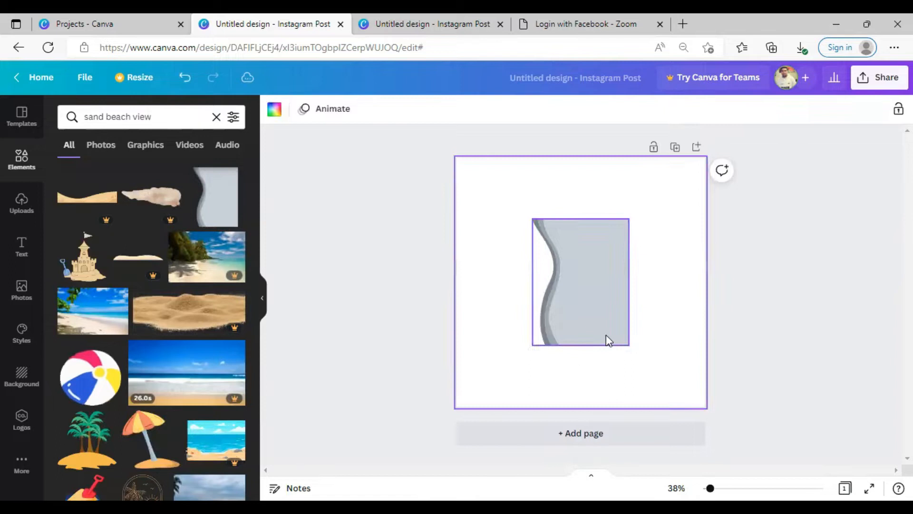
Enlarge and tilt the wavy graphic, placing it so its curve sweeps from the page's upper right to its lower left
{"action": "left_click_drag", "start_coordinate": [581, 373], "coordinate": [522, 402]}
{"action": "left_click_drag", "start_coordinate": [584, 337], "coordinate": [632, 490]}
{"action": "left_click_drag", "start_coordinate": [636, 352], "coordinate": [704, 208]}
{"action": "left_click_drag", "start_coordinate": [701, 346], "coordinate": [731, 490]}
{"action": "left_click_drag", "start_coordinate": [615, 341], "coordinate": [626, 352]}
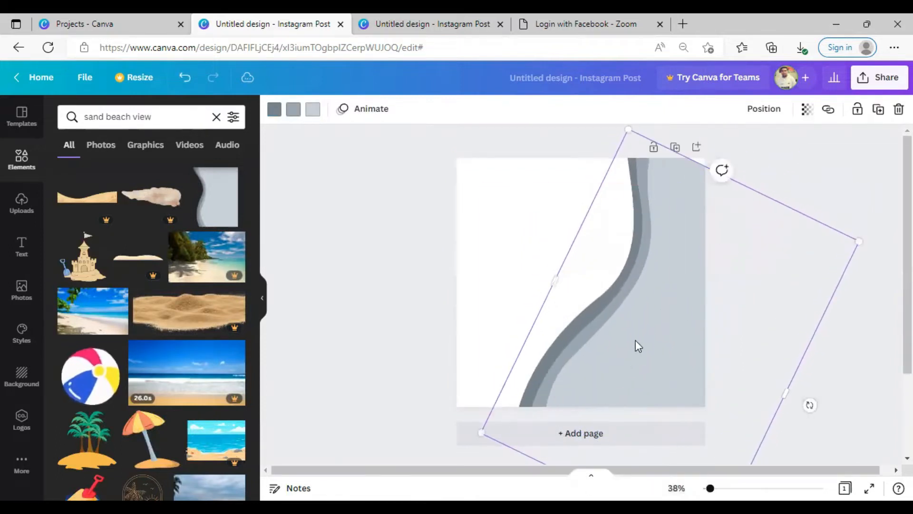
{"action": "left_click_drag", "start_coordinate": [861, 244], "coordinate": [905, 219]}
{"action": "left_click_drag", "start_coordinate": [658, 316], "coordinate": [652, 323]}
{"action": "left_click", "coordinate": [471, 233]}
{"action": "left_click", "coordinate": [599, 305]}
{"action": "mouse_move", "coordinate": [599, 305]}
{"action": "left_mouse_down"}
{"action": "mouse_move", "coordinate": [580, 303]}
{"action": "mouse_move", "coordinate": [598, 299]}
{"action": "left_mouse_up"}
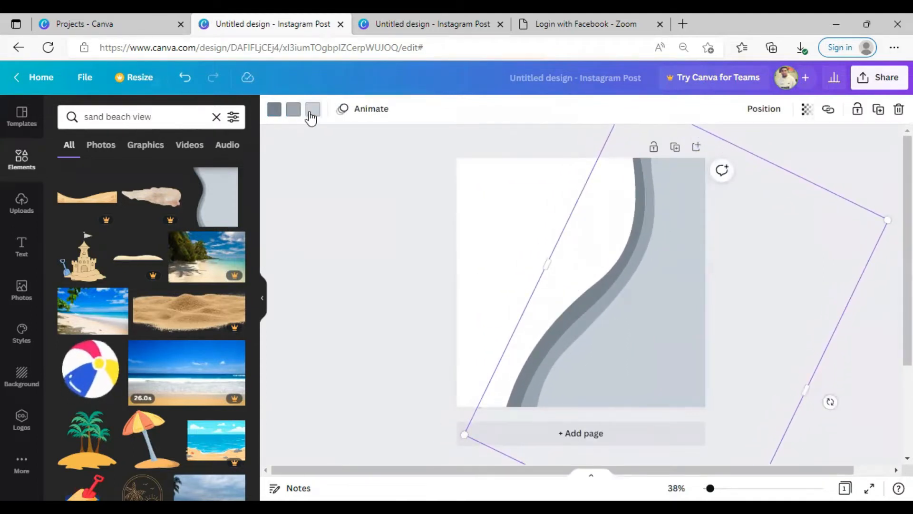
Recolour all three bands of the wavy graphic with the dark blue default colour
{"action": "left_click", "coordinate": [311, 118]}
{"action": "left_click", "coordinate": [232, 389]}
{"action": "left_click", "coordinate": [232, 389]}
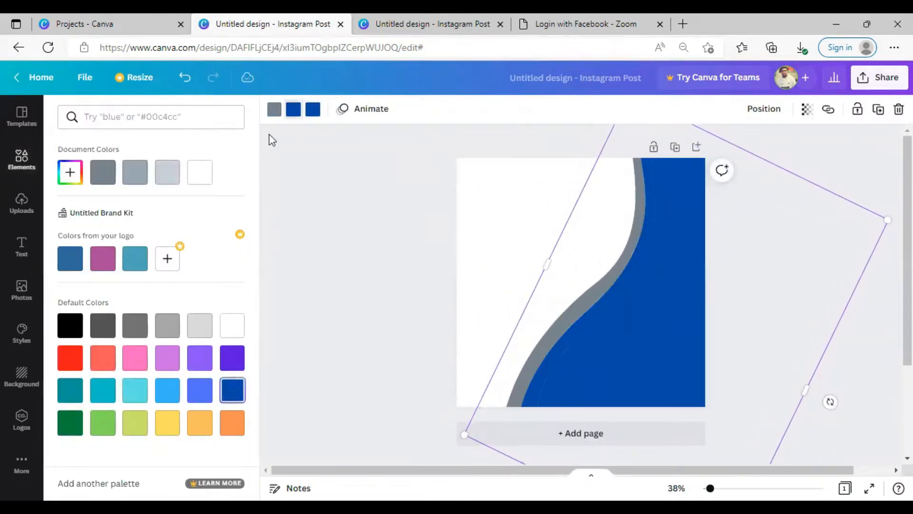
{"action": "left_click", "coordinate": [223, 394]}
{"action": "left_click", "coordinate": [375, 299]}
Duplicate the blue wave, shift the copy up and left, send it to back and set its transparency to 69
{"action": "left_click", "coordinate": [590, 324]}
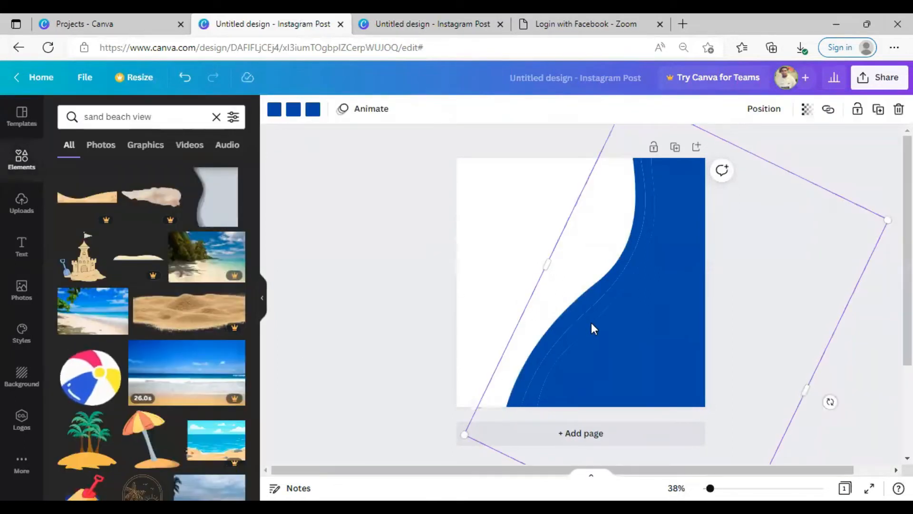
{"action": "left_click_drag", "start_coordinate": [569, 307], "coordinate": [538, 298]}
{"action": "right_click", "coordinate": [544, 303]}
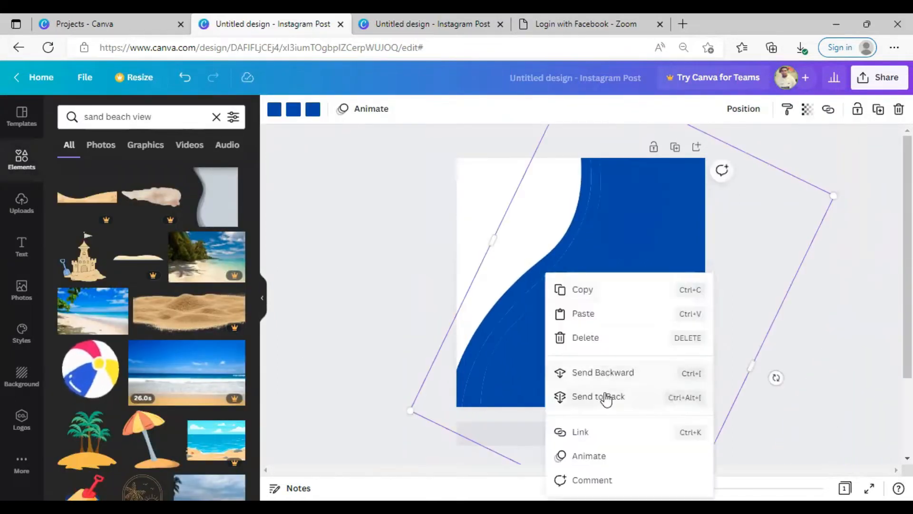
{"action": "left_click", "coordinate": [605, 395]}
{"action": "left_click", "coordinate": [807, 109]}
{"action": "left_click_drag", "start_coordinate": [803, 159], "coordinate": [765, 164]}
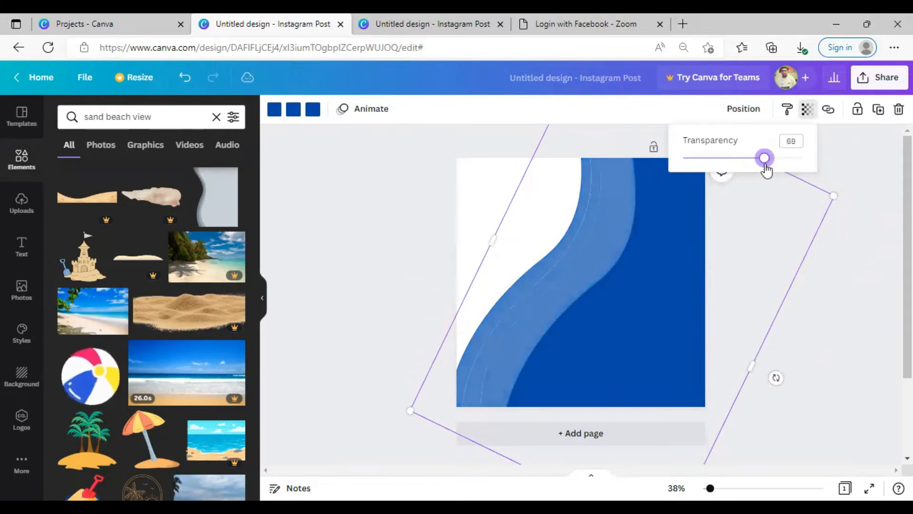
Duplicate the semi-transparent wave and place the copy over the remaining white area in the page's upper left
{"action": "left_click_drag", "start_coordinate": [495, 302], "coordinate": [381, 227]}
{"action": "left_click", "coordinate": [434, 279]}
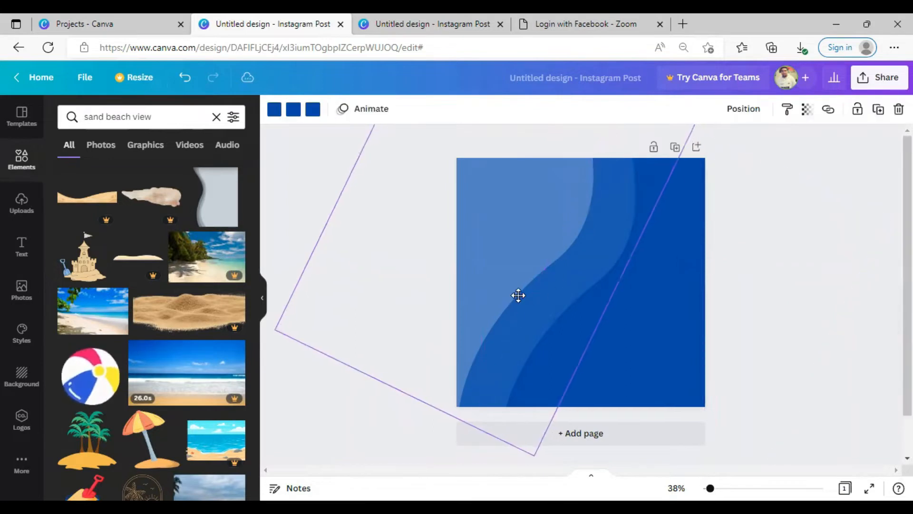
{"action": "left_click", "coordinate": [761, 303]}
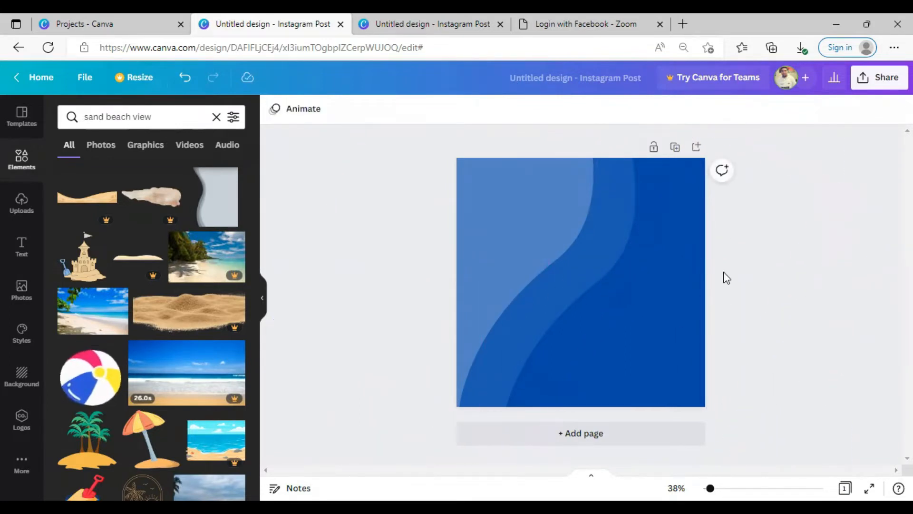
Lock the three blue wave shapes in place as the page background
{"action": "left_click", "coordinate": [495, 225]}
{"action": "left_click", "coordinate": [858, 110]}
{"action": "left_click", "coordinate": [584, 252]}
{"action": "left_click", "coordinate": [857, 113]}
{"action": "left_click", "coordinate": [524, 300]}
{"action": "left_click", "coordinate": [666, 248]}
{"action": "left_click", "coordinate": [431, 206]}
{"action": "left_click", "coordinate": [430, 206]}
{"action": "left_click", "coordinate": [858, 111]}
{"action": "left_click", "coordinate": [774, 328]}
Add the recently used orange gradient square and recolour its gradient to white and light grey
{"action": "left_click", "coordinate": [19, 159]}
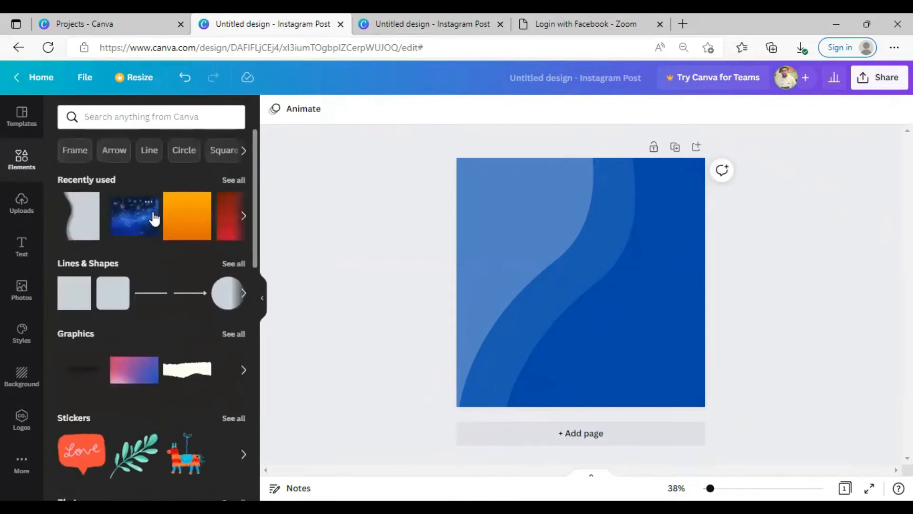
{"action": "left_click", "coordinate": [234, 180]}
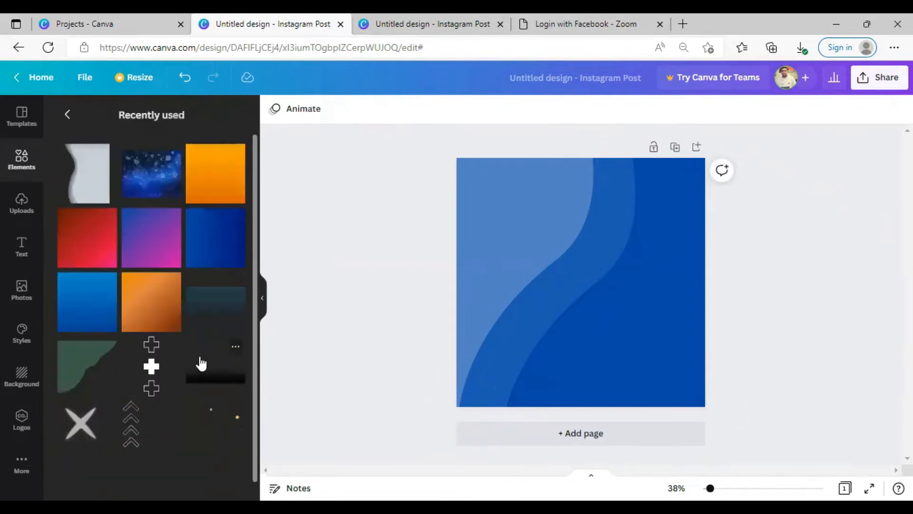
{"action": "left_click", "coordinate": [220, 203]}
{"action": "left_click", "coordinate": [293, 109]}
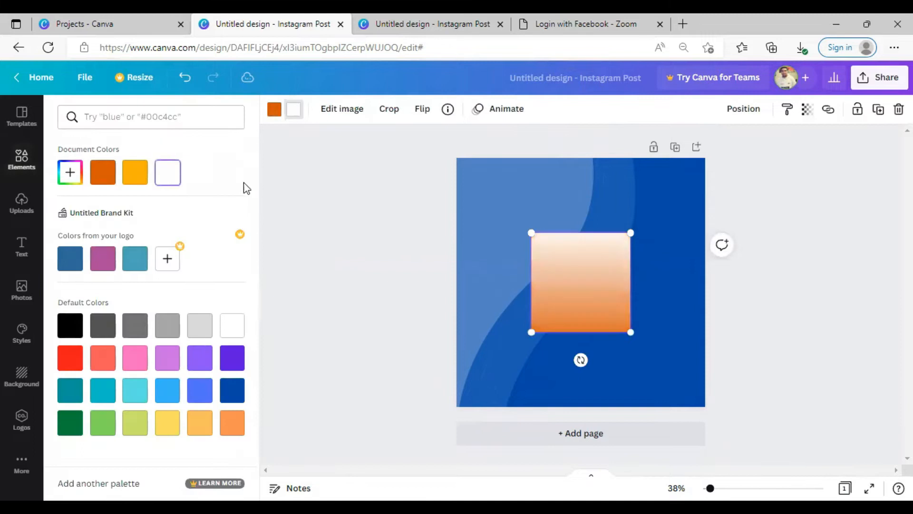
{"action": "left_click", "coordinate": [199, 326]}
{"action": "left_click", "coordinate": [626, 292]}
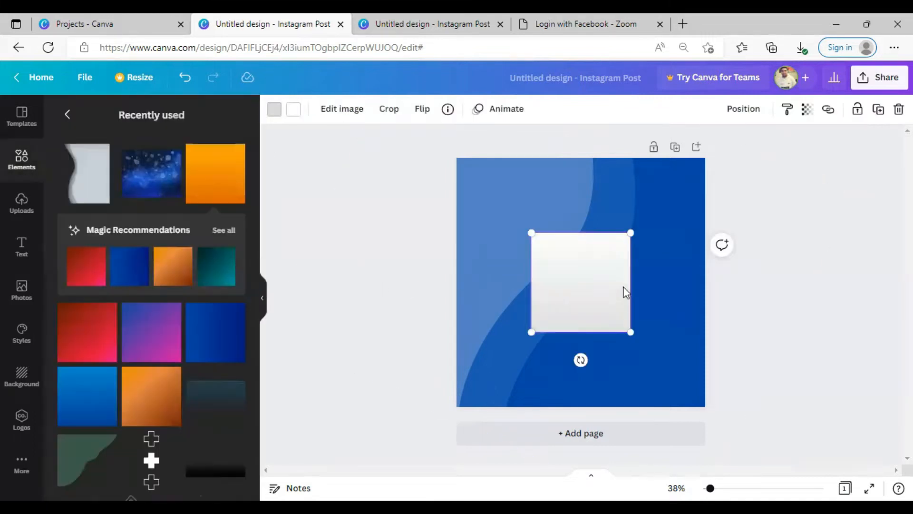
Enlarge the white-grey gradient square beyond the page height and place it over the page's right side
{"action": "left_click_drag", "start_coordinate": [631, 333], "coordinate": [781, 482]}
{"action": "left_click_drag", "start_coordinate": [600, 388], "coordinate": [662, 287]}
{"action": "left_click_drag", "start_coordinate": [629, 393], "coordinate": [652, 395]}
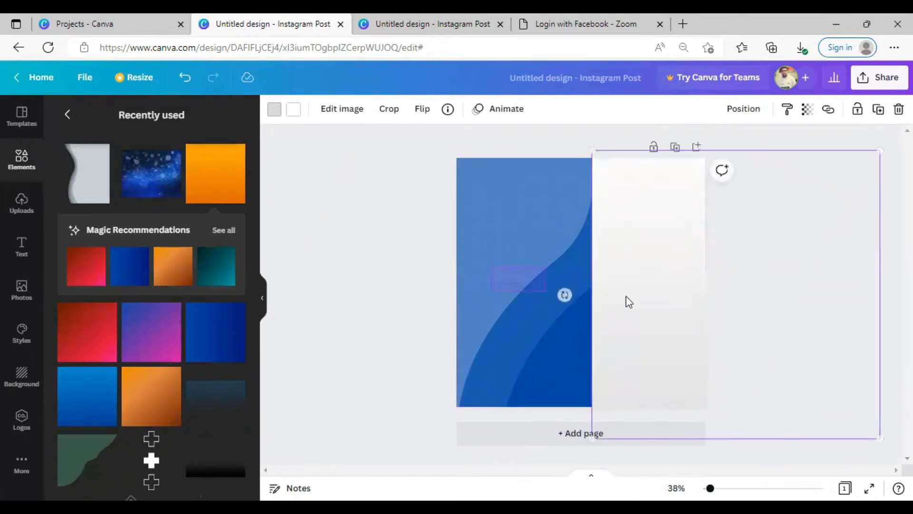
{"action": "left_click", "coordinate": [491, 234]}
{"action": "left_click", "coordinate": [865, 125]}
Add a rectangle, shape it into a tall narrow strip along the page's right edge and colour it dark blue
{"action": "left_click", "coordinate": [22, 159]}
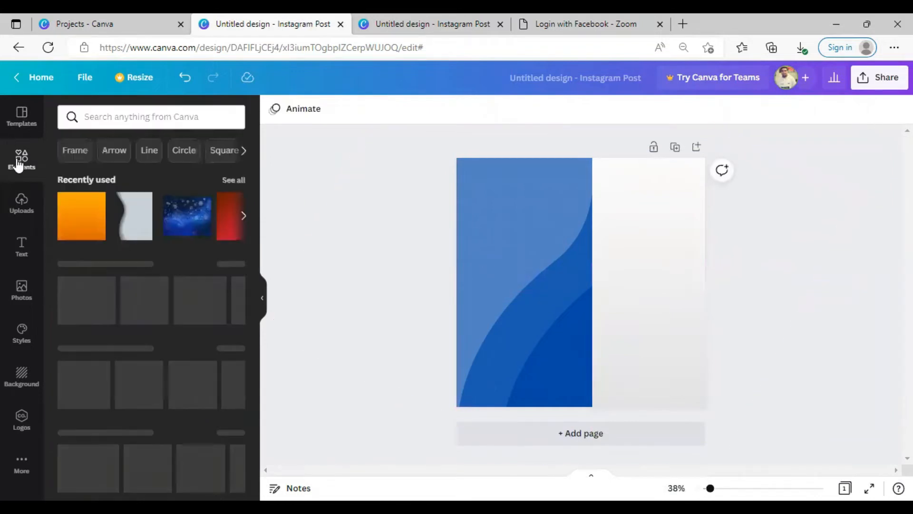
{"action": "key", "text": "r"}
{"action": "left_click_drag", "start_coordinate": [539, 306], "coordinate": [728, 477]}
{"action": "left_click", "coordinate": [821, 348]}
{"action": "left_click", "coordinate": [698, 311]}
{"action": "left_click", "coordinate": [339, 109]}
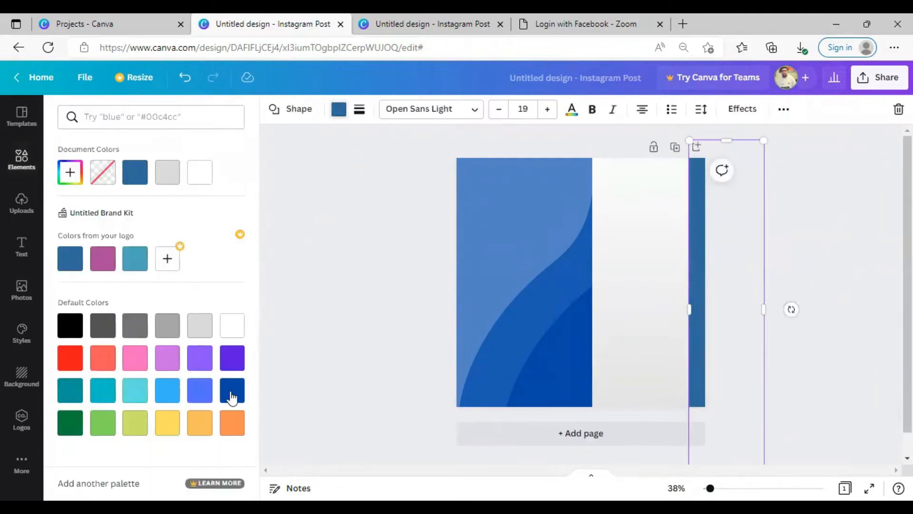
{"action": "left_click", "coordinate": [230, 392]}
{"action": "left_click", "coordinate": [373, 302]}
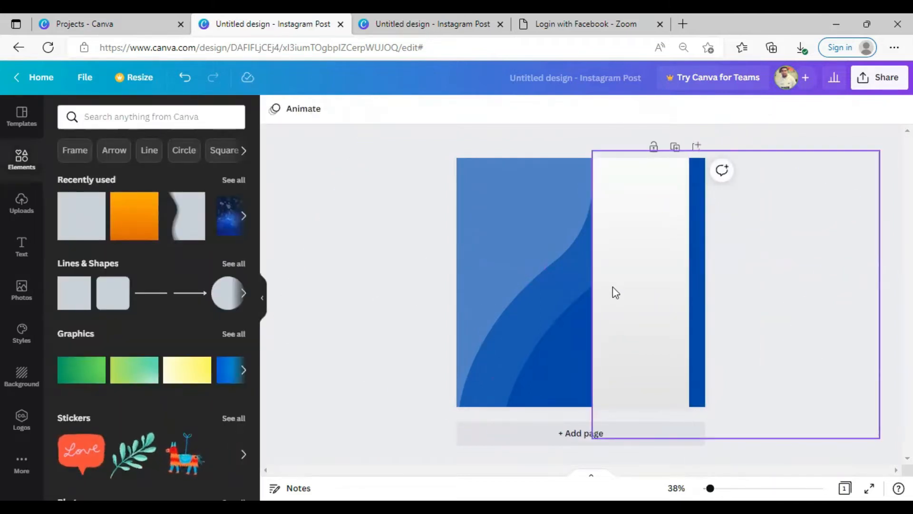
Widen the dark blue strip slightly inward and nudge the white gradient panel a little to the right
{"action": "left_click", "coordinate": [694, 300]}
{"action": "left_click_drag", "start_coordinate": [689, 304], "coordinate": [685, 305]}
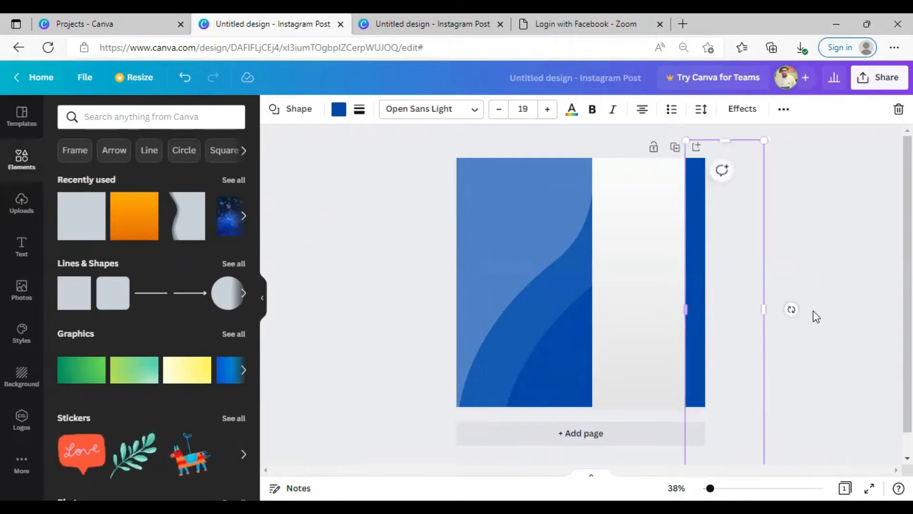
{"action": "left_click", "coordinate": [817, 313]}
{"action": "left_click", "coordinate": [655, 331]}
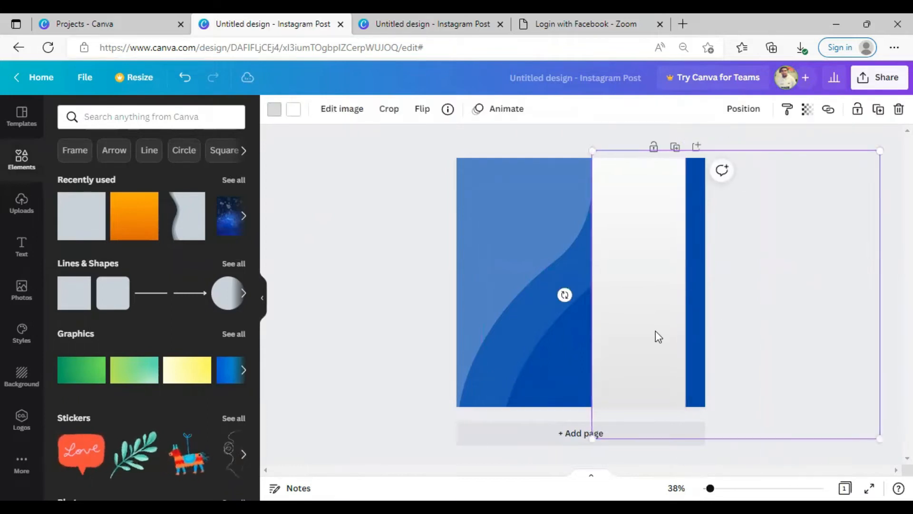
{"action": "left_click", "coordinate": [451, 303]}
Add the uploaded cutout of the thinking woman in a white shirt and enlarge it down to the page's lower edge
{"action": "left_click", "coordinate": [22, 203]}
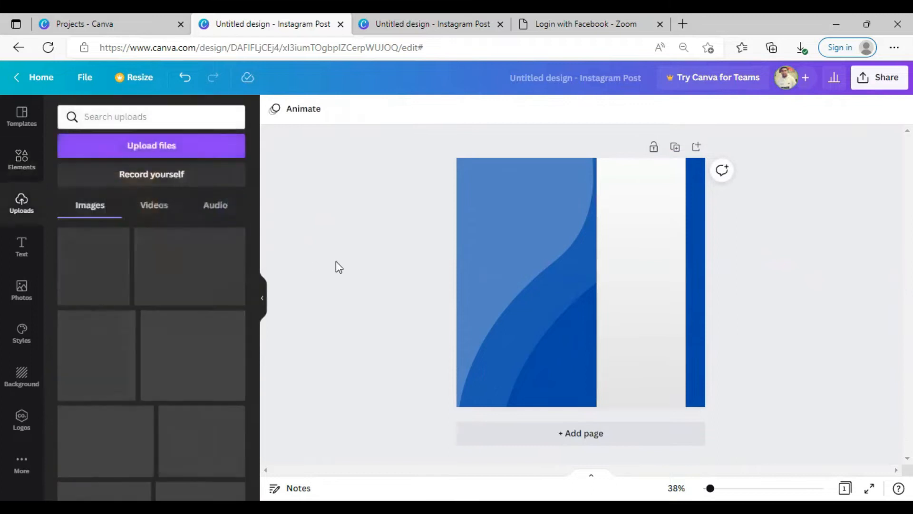
{"action": "left_click_drag", "start_coordinate": [256, 251], "coordinate": [261, 361]}
{"action": "left_click", "coordinate": [138, 281]}
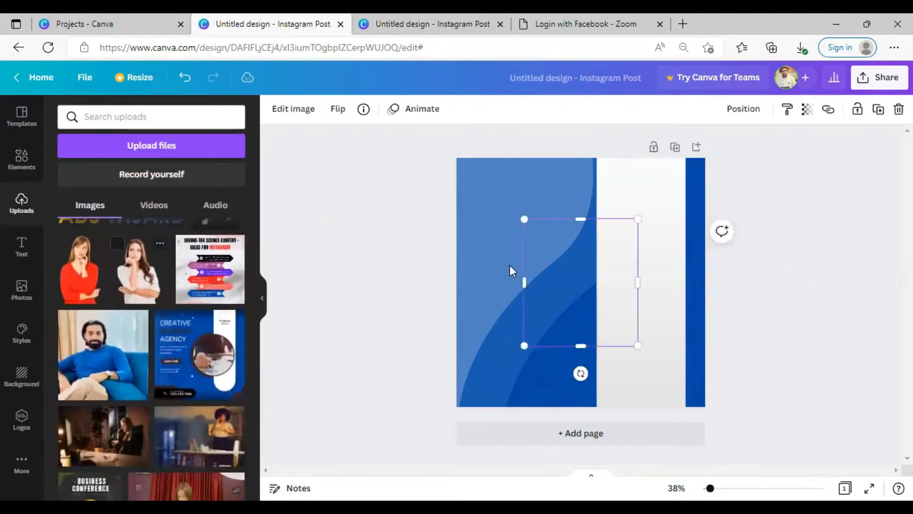
{"action": "left_click", "coordinate": [390, 273]}
{"action": "left_click", "coordinate": [611, 295]}
{"action": "left_click_drag", "start_coordinate": [638, 345], "coordinate": [666, 412]}
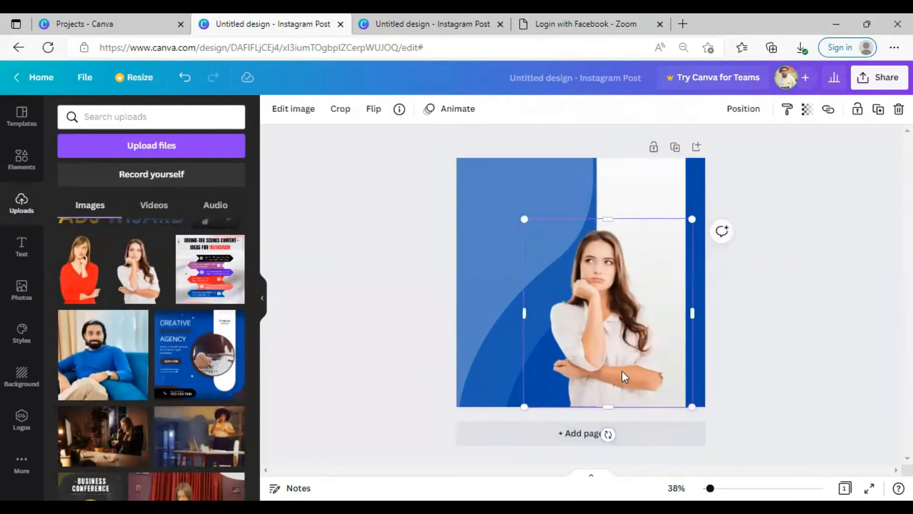
Move the woman cutout toward the right edge, enlarge it slightly and fine-tune the white panel's position behind her
{"action": "left_click_drag", "start_coordinate": [622, 378], "coordinate": [647, 374]}
{"action": "left_click_drag", "start_coordinate": [556, 219], "coordinate": [537, 201]}
{"action": "left_click_drag", "start_coordinate": [609, 303], "coordinate": [618, 305]}
{"action": "left_click", "coordinate": [822, 292]}
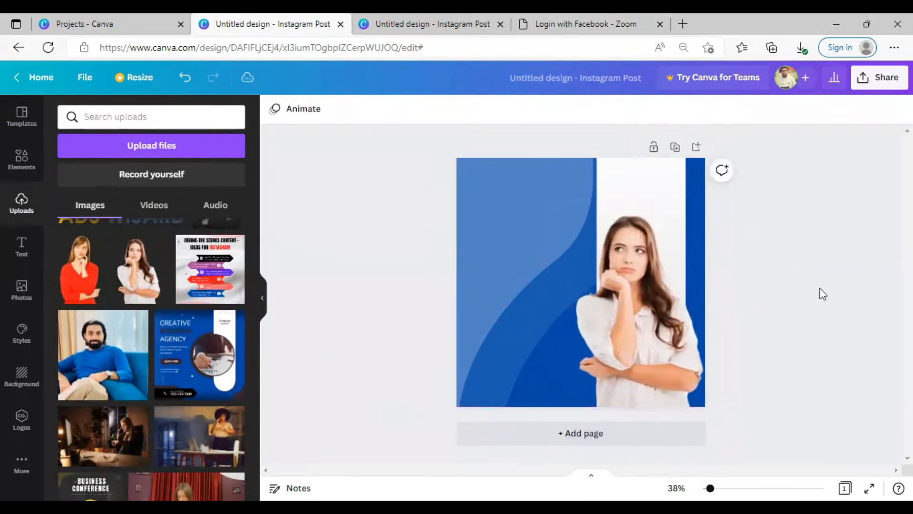
{"action": "left_click_drag", "start_coordinate": [656, 199], "coordinate": [654, 192]}
{"action": "left_click", "coordinate": [852, 292]}
{"action": "left_click", "coordinate": [661, 318]}
{"action": "left_click_drag", "start_coordinate": [661, 319], "coordinate": [669, 317]}
{"action": "left_click", "coordinate": [793, 312]}
Reduce the brightness of the woman image to -14
{"action": "left_click", "coordinate": [681, 266]}
{"action": "left_click", "coordinate": [293, 109]}
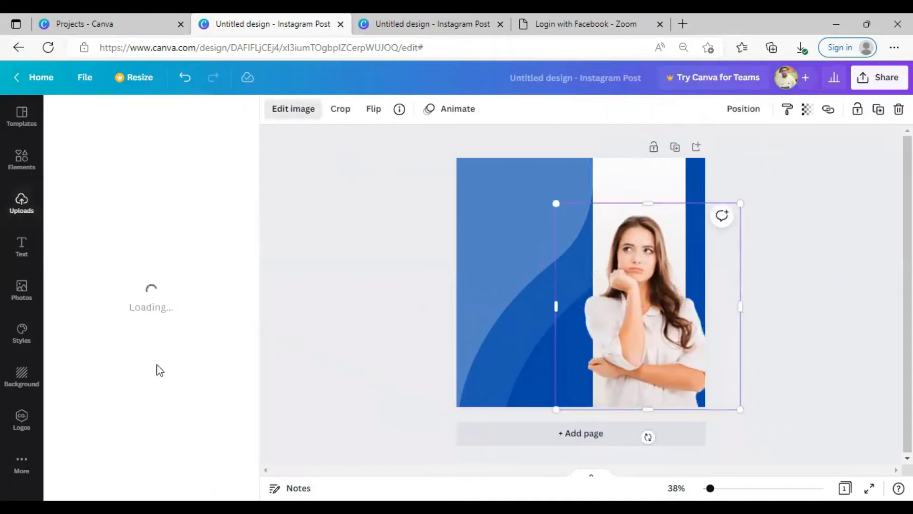
{"action": "left_click_drag", "start_coordinate": [149, 380], "coordinate": [139, 386]}
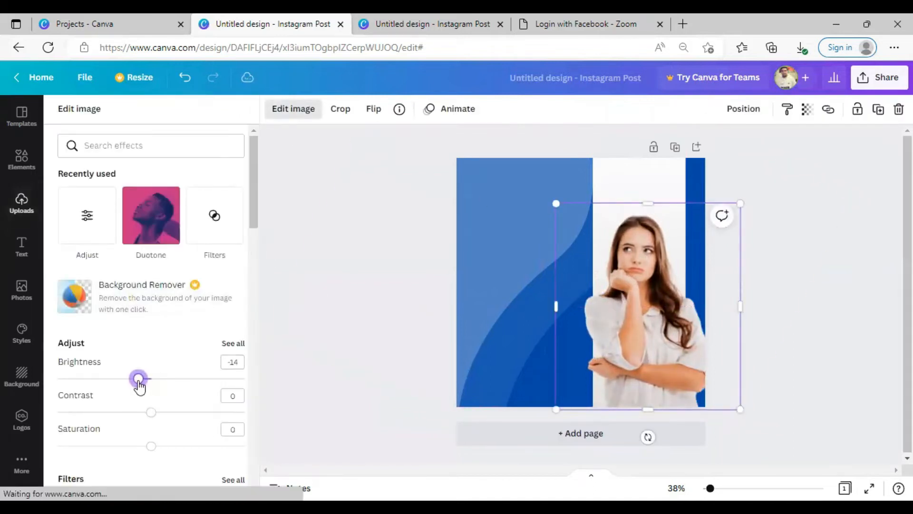
{"action": "left_click", "coordinate": [406, 298]}
Shift the white gradient panel and the woman cutout slightly further to the right
{"action": "left_click_drag", "start_coordinate": [621, 180], "coordinate": [632, 183]}
{"action": "left_click_drag", "start_coordinate": [632, 329], "coordinate": [640, 329]}
{"action": "left_click", "coordinate": [818, 316]}
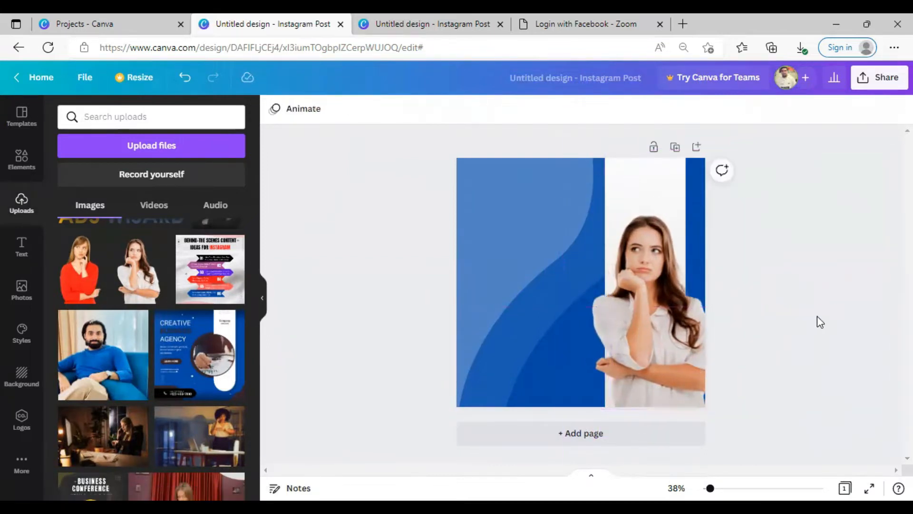
Add a white horizontal line ending at the woman and duplicate it lower on the page, near her elbow
{"action": "left_click", "coordinate": [19, 161]}
{"action": "left_click", "coordinate": [146, 293]}
{"action": "left_click", "coordinate": [303, 111]}
{"action": "left_click_drag", "start_coordinate": [592, 310], "coordinate": [580, 271]}
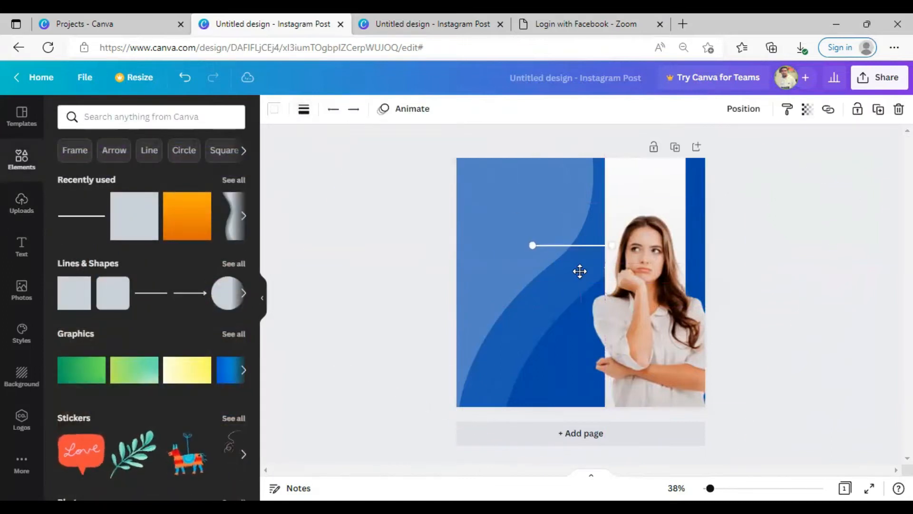
{"action": "left_click_drag", "start_coordinate": [534, 241], "coordinate": [525, 351]}
{"action": "key", "text": "Escape"}
{"action": "left_click", "coordinate": [421, 286]}
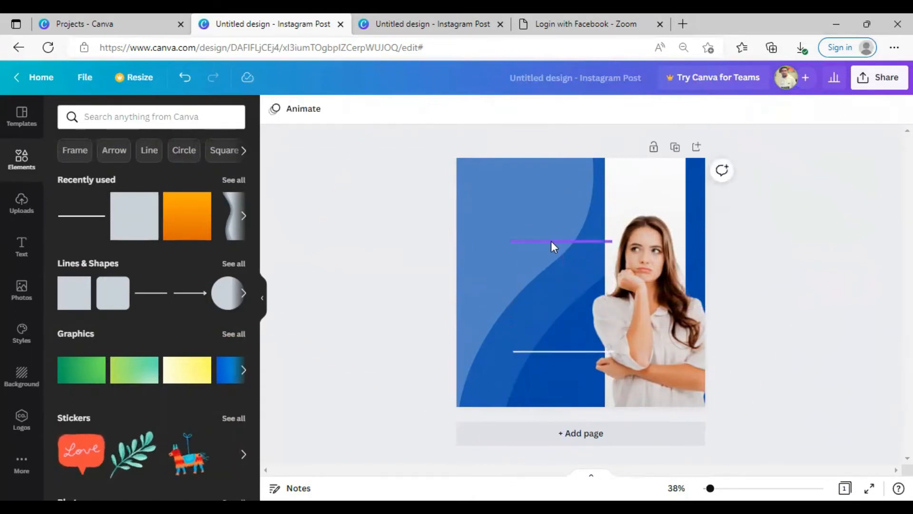
Duplicate the upper line as a short vertical segment and attach it to the upper line's left end
{"action": "left_click_drag", "start_coordinate": [551, 240], "coordinate": [531, 270]}
{"action": "left_click_drag", "start_coordinate": [598, 270], "coordinate": [512, 242]}
{"action": "left_click_drag", "start_coordinate": [493, 272], "coordinate": [513, 269]}
{"action": "left_click", "coordinate": [503, 252]}
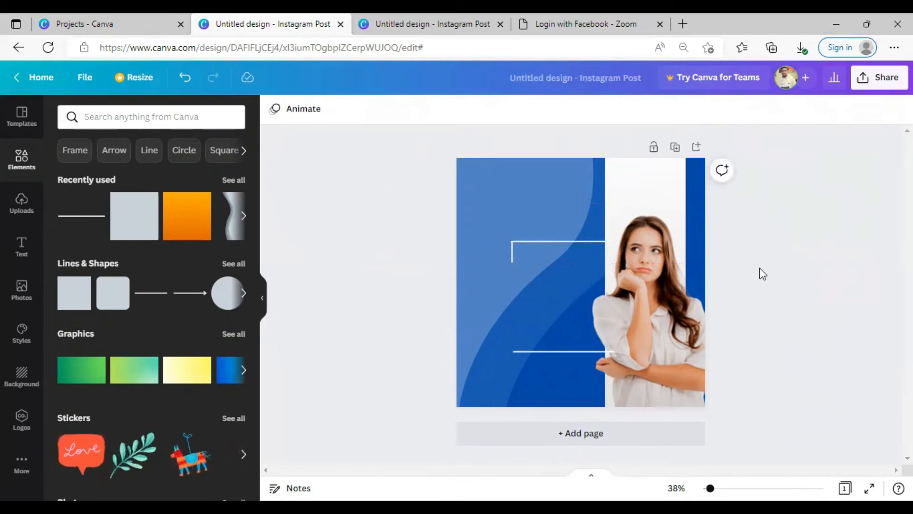
Shorten and align the vertical segment at the upper line's corner, and place a copy at the lower line's left end
{"action": "scroll", "coordinate": [663, 429], "scroll_direction": "up", "scroll_amount": 5}
{"action": "left_click", "coordinate": [458, 239]}
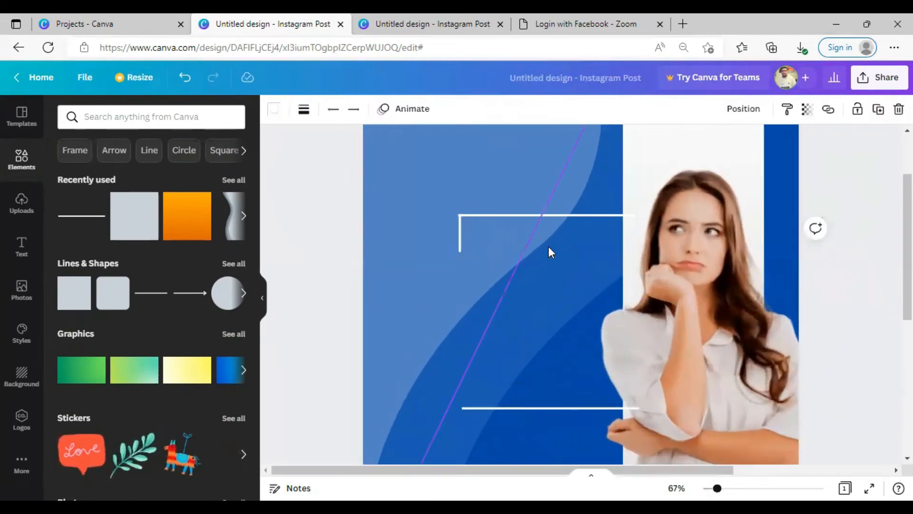
{"action": "left_click", "coordinate": [357, 224]}
{"action": "left_click", "coordinate": [461, 241]}
{"action": "left_click", "coordinate": [354, 233]}
{"action": "left_click", "coordinate": [460, 251]}
{"action": "left_click_drag", "start_coordinate": [460, 251], "coordinate": [462, 402]}
{"action": "left_click", "coordinate": [354, 236]}
{"action": "left_click", "coordinate": [320, 340]}
{"action": "left_click", "coordinate": [463, 397]}
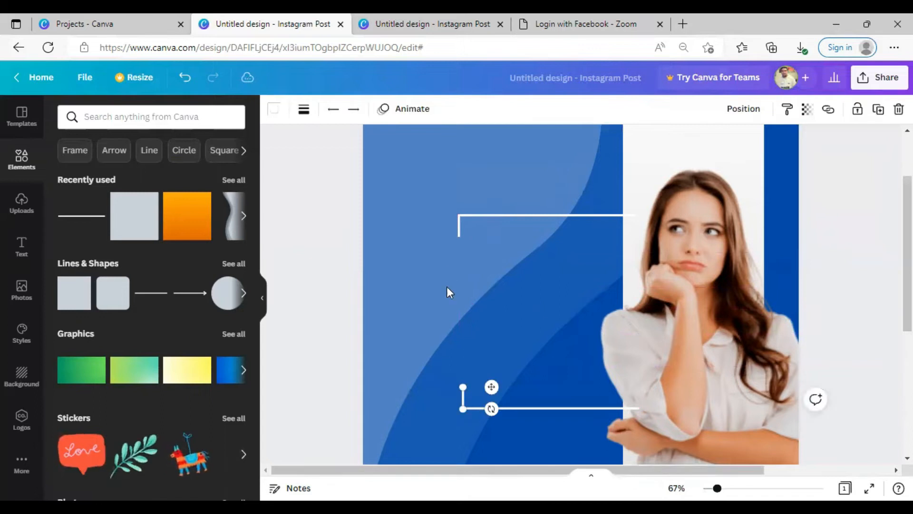
Reduce the line weight of the two vertical segments and the two horizontal lines to 1
{"action": "left_click", "coordinate": [455, 232], "text": "shift"}
{"action": "left_click", "coordinate": [303, 109]}
{"action": "left_click_drag", "start_coordinate": [310, 219], "coordinate": [303, 220]}
{"action": "left_click", "coordinate": [500, 216]}
{"action": "left_click", "coordinate": [507, 409], "text": "shift"}
{"action": "left_click", "coordinate": [305, 110]}
{"action": "left_click", "coordinate": [324, 279]}
{"action": "left_click", "coordinate": [326, 281]}
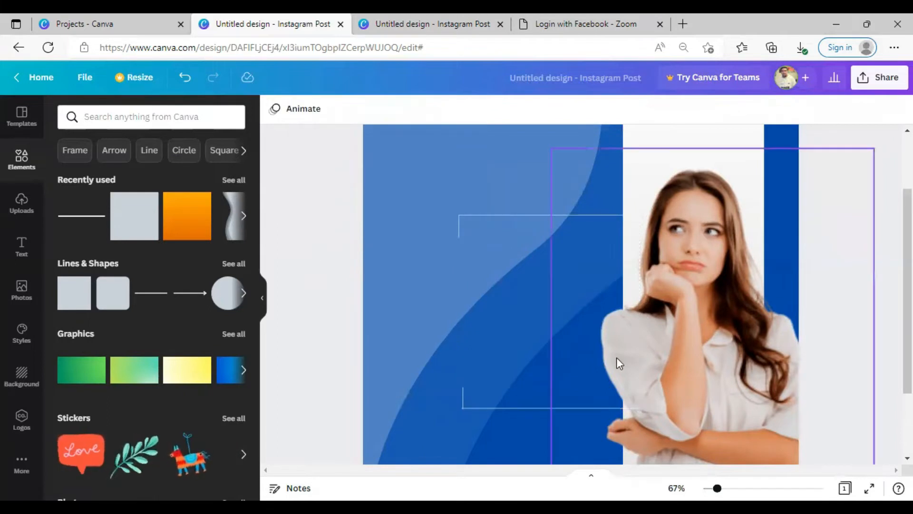
Send the upper and lower horizontal lines one layer backward together
{"action": "left_click", "coordinate": [603, 408]}
{"action": "left_click", "coordinate": [547, 214], "text": "shift"}
{"action": "right_click", "coordinate": [548, 213]}
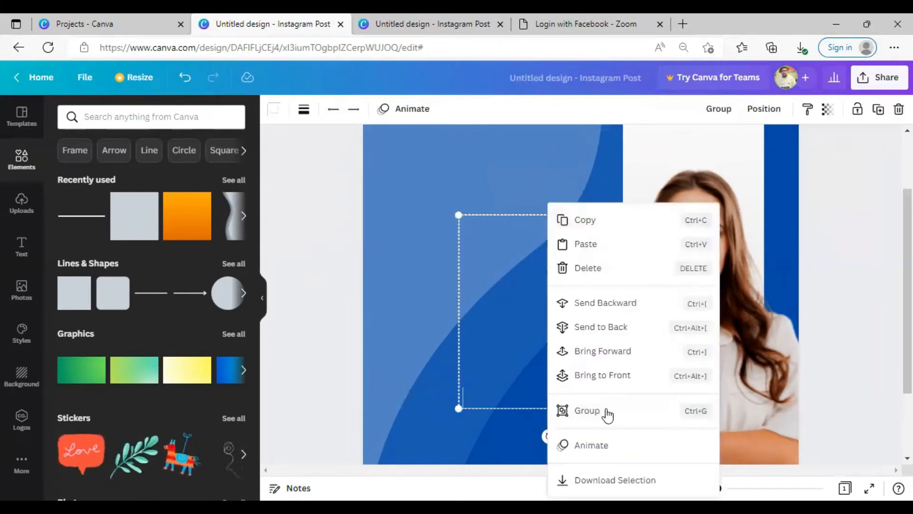
{"action": "left_click", "coordinate": [615, 310]}
Try to bring the woman cutout and the white panel to the front together, and undo the reordering
{"action": "left_click", "coordinate": [685, 377]}
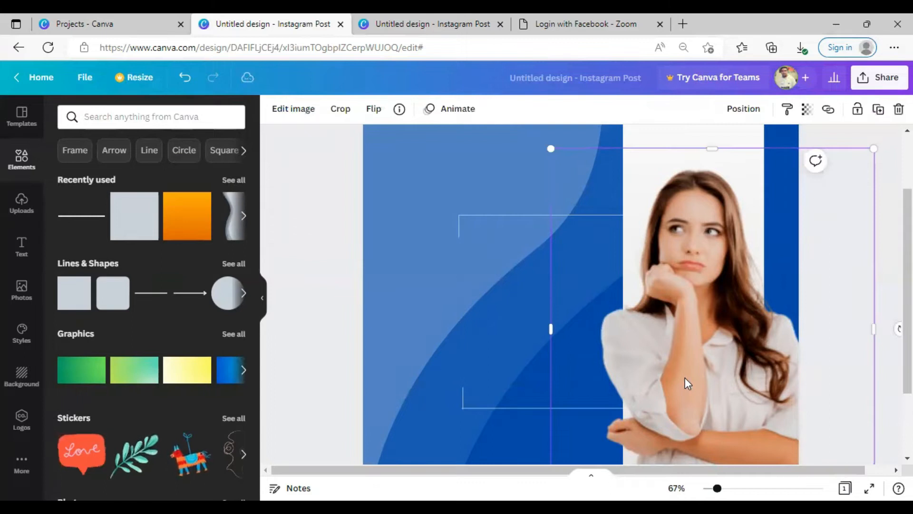
{"action": "left_click", "coordinate": [656, 142], "text": "shift"}
{"action": "right_click", "coordinate": [685, 230]}
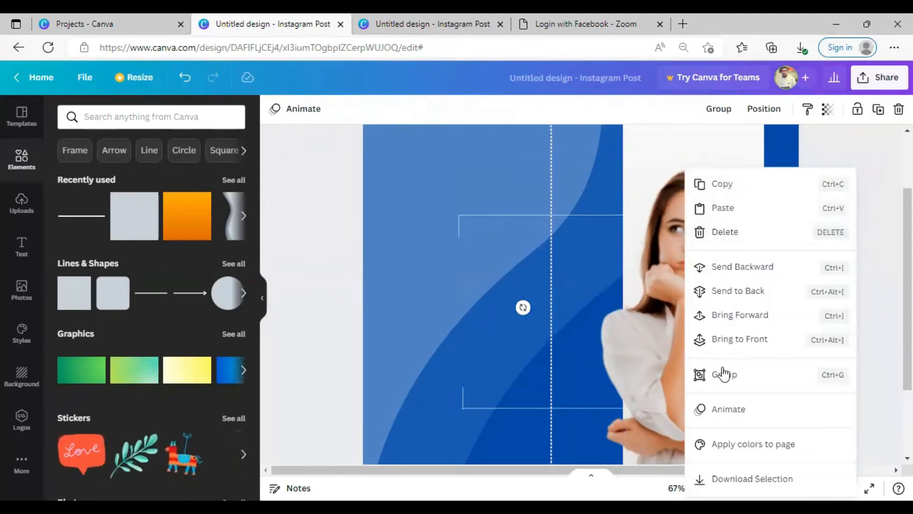
{"action": "left_click", "coordinate": [714, 340]}
{"action": "left_click", "coordinate": [349, 225]}
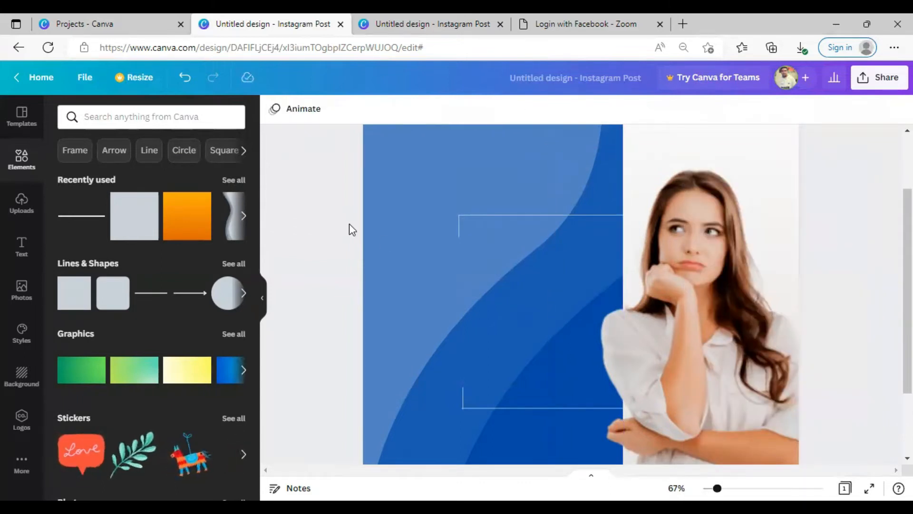
{"action": "left_click", "coordinate": [756, 146]}
{"action": "key", "text": "ctrl+z"}
Send the white panel backward in the layer order
{"action": "left_click", "coordinate": [782, 138]}
{"action": "right_click", "coordinate": [699, 167]}
{"action": "left_click", "coordinate": [752, 267]}
{"action": "left_click", "coordinate": [846, 277]}
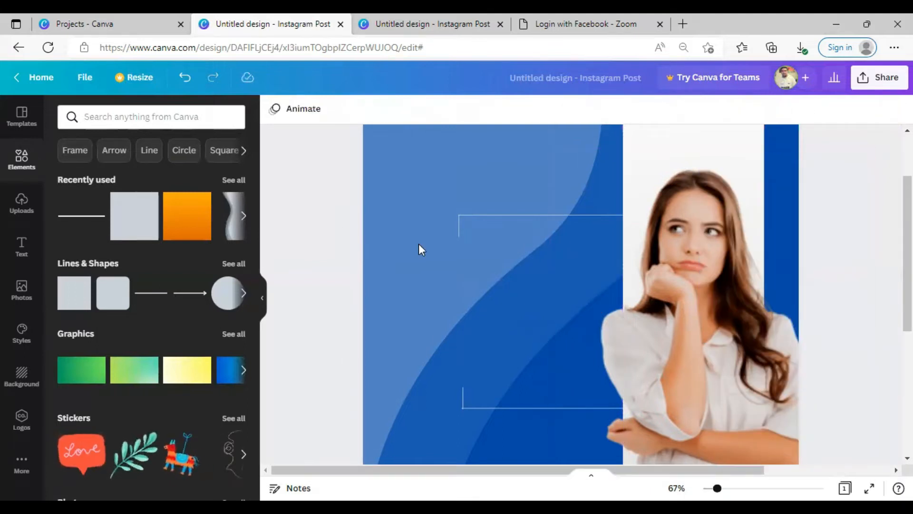
Give both vertical segments a round dot at their start and flip the lower segment so its dot sits at the upper end
{"action": "left_click_drag", "start_coordinate": [457, 233], "coordinate": [460, 407]}
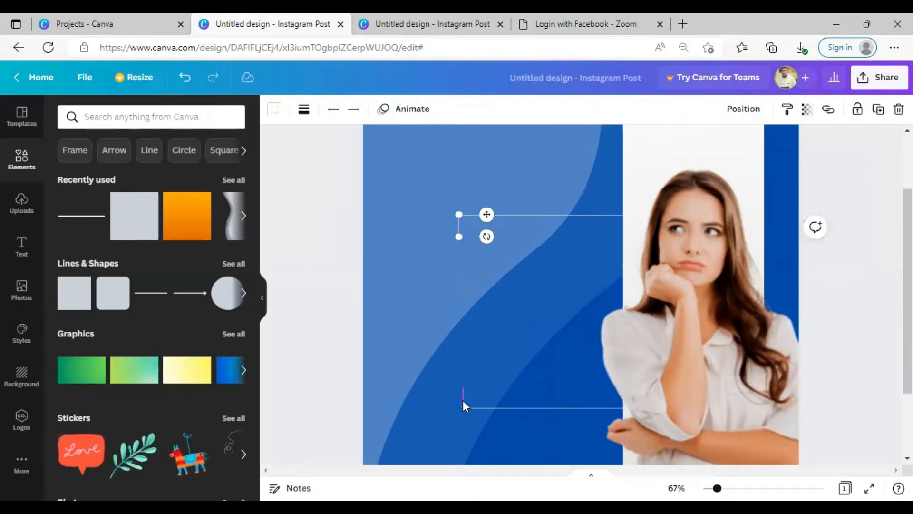
{"action": "left_click", "coordinate": [331, 112]}
{"action": "left_click", "coordinate": [312, 268]}
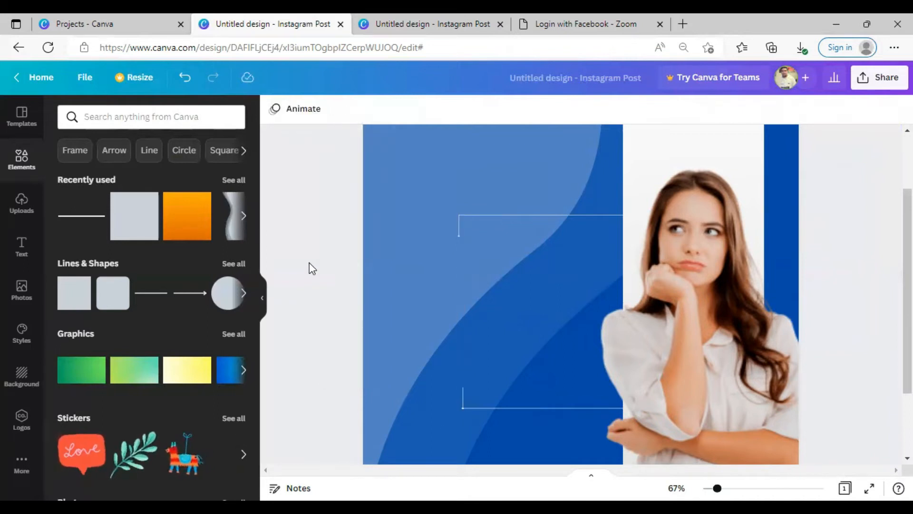
{"action": "left_click", "coordinate": [462, 407]}
{"action": "left_click_drag", "start_coordinate": [489, 408], "coordinate": [453, 438]}
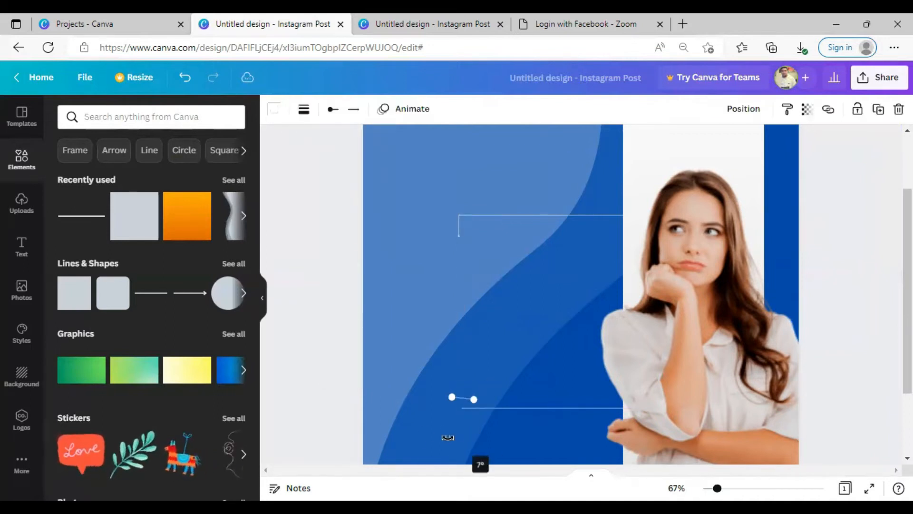
{"action": "left_click", "coordinate": [334, 336]}
Thicken all four frame lines together by raising their line weight
{"action": "left_click", "coordinate": [522, 408]}
{"action": "left_click", "coordinate": [464, 399], "text": "shift"}
{"action": "left_click", "coordinate": [459, 233], "text": "shift"}
{"action": "left_click", "coordinate": [304, 109]}
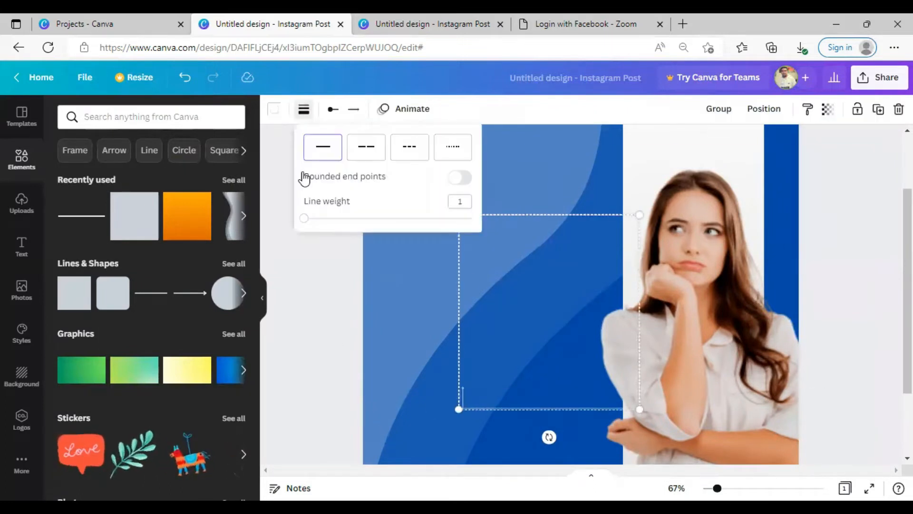
{"action": "left_click", "coordinate": [321, 291]}
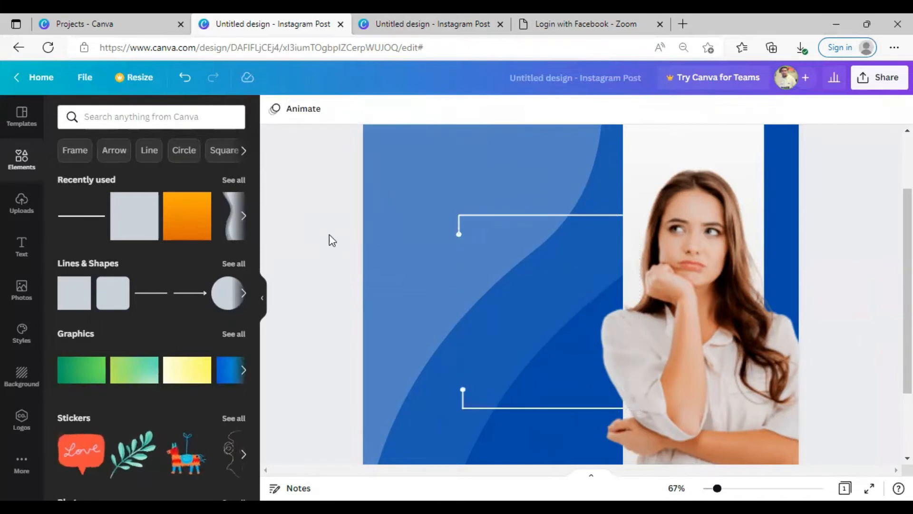
Nudge the lower vertical segment slightly left so it meets the corner of the lower horizontal line
{"action": "left_click_drag", "start_coordinate": [717, 488], "coordinate": [724, 488]}
{"action": "scroll", "coordinate": [479, 377], "scroll_direction": "down", "scroll_amount": 3}
{"action": "scroll", "coordinate": [296, 368], "scroll_direction": "up", "scroll_amount": 4}
{"action": "left_click", "coordinate": [316, 356]}
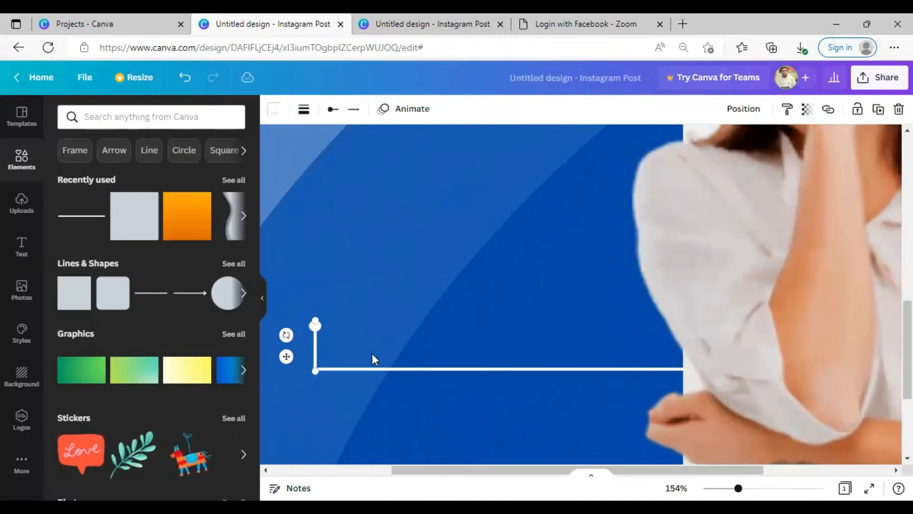
{"action": "key", "text": "Left"}
{"action": "key", "text": "Left"}
{"action": "key", "text": "Left"}
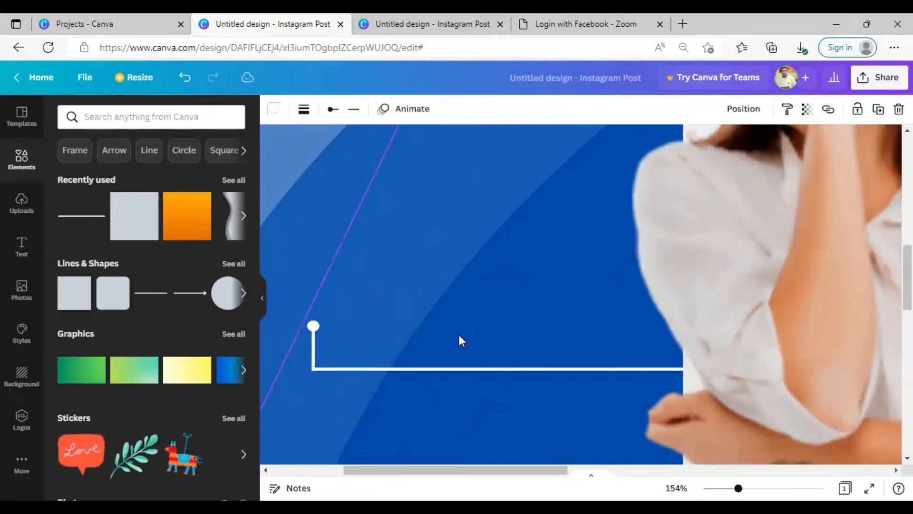
{"action": "left_click", "coordinate": [385, 330]}
Add a small pill-shaped rounded rectangle near the page's lower-left corner, below the lower line, and fill it white
{"action": "scroll", "coordinate": [401, 360], "scroll_direction": "down", "scroll_amount": 5}
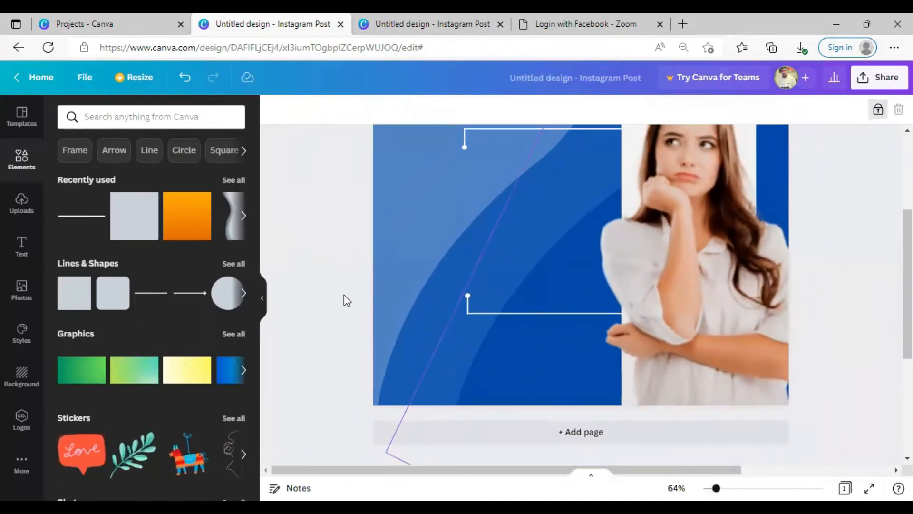
{"action": "scroll", "coordinate": [348, 321], "scroll_direction": "down", "scroll_amount": 5}
{"action": "scroll", "coordinate": [347, 321], "scroll_direction": "up", "scroll_amount": 3}
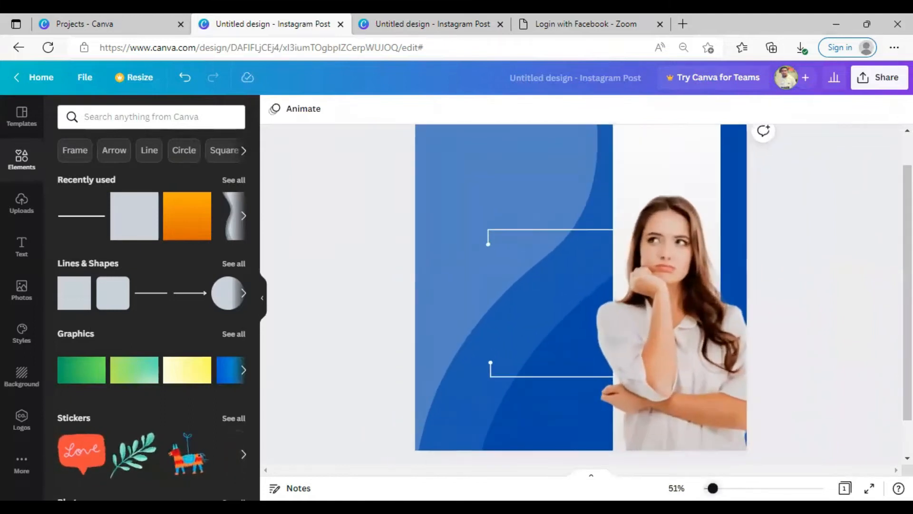
{"action": "scroll", "coordinate": [803, 362], "scroll_direction": "down", "scroll_amount": 2}
{"action": "scroll", "coordinate": [803, 362], "scroll_direction": "up", "scroll_amount": 1}
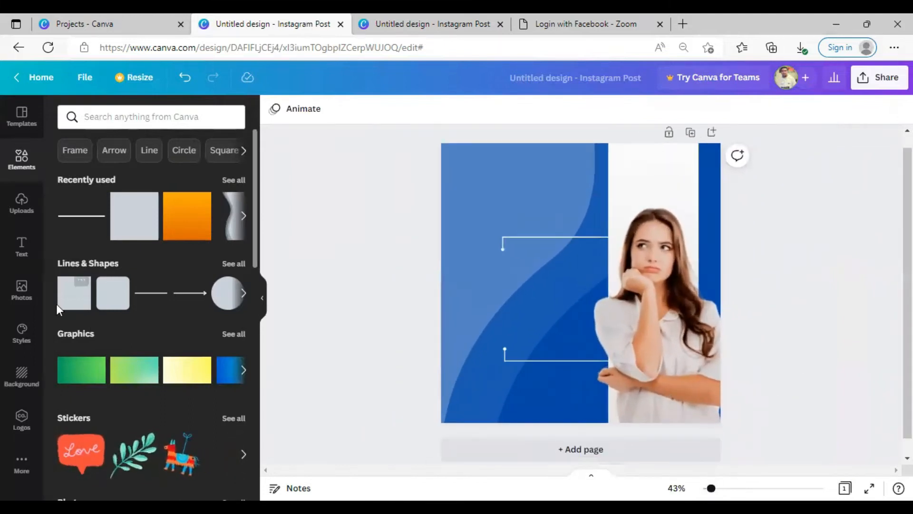
{"action": "left_click", "coordinate": [281, 109]}
{"action": "left_click_drag", "start_coordinate": [252, 243], "coordinate": [255, 383]}
{"action": "left_click", "coordinate": [208, 359]}
{"action": "left_click_drag", "start_coordinate": [573, 275], "coordinate": [485, 403]}
{"action": "left_click", "coordinate": [476, 359]}
{"action": "left_click", "coordinate": [335, 110]}
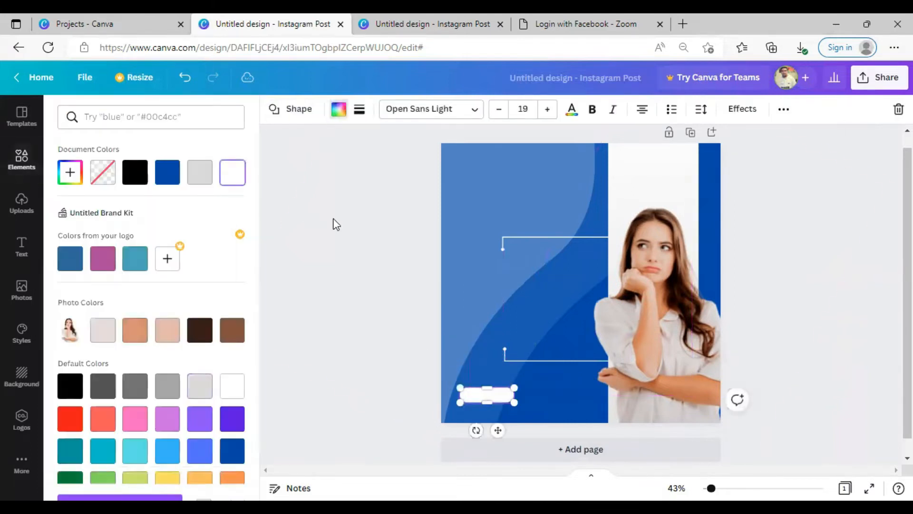
{"action": "left_click", "coordinate": [329, 218]}
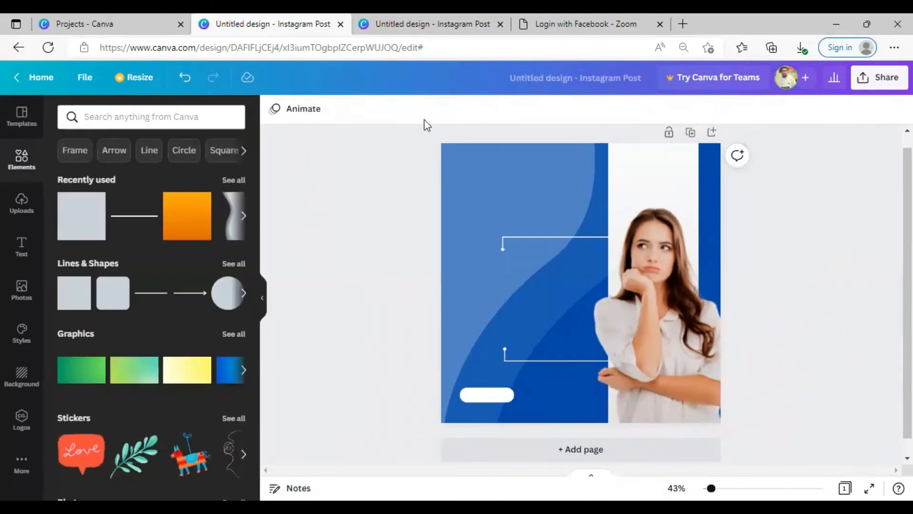
Add a heading between the two frame lines and enter the text "Lorem ipsum"
{"action": "left_click", "coordinate": [21, 205]}
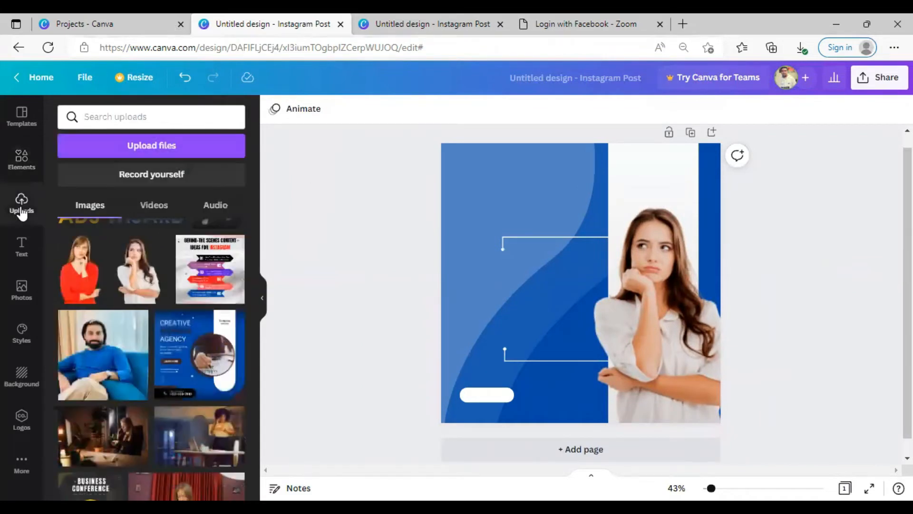
{"action": "left_click", "coordinate": [22, 248]}
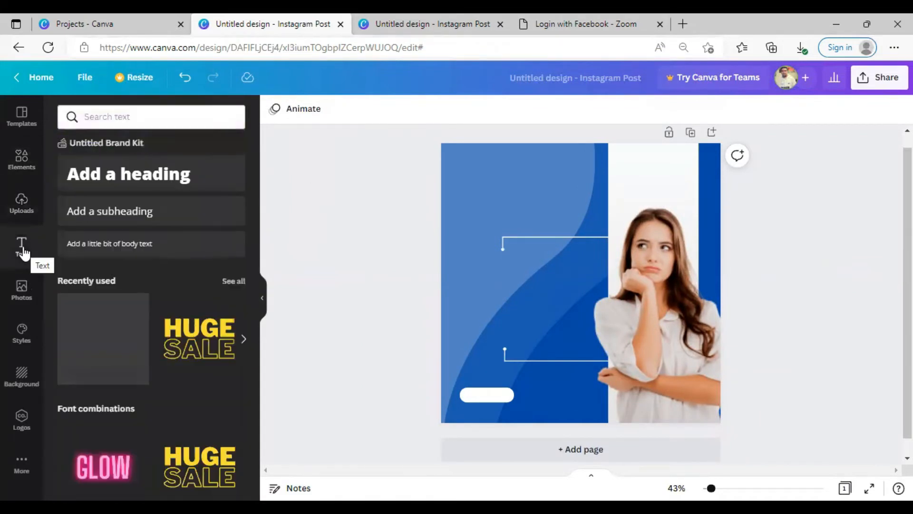
{"action": "left_click_drag", "start_coordinate": [161, 185], "coordinate": [499, 294]}
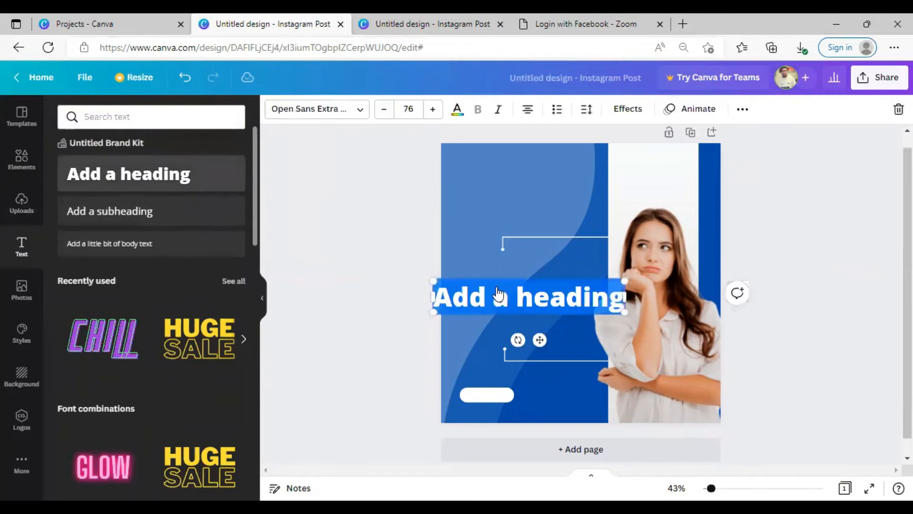
{"action": "type", "text": "Lo"}
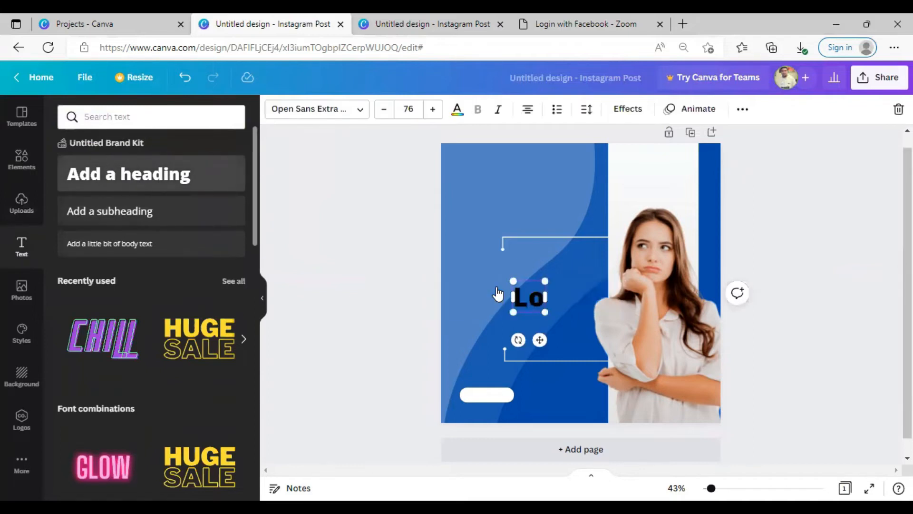
{"action": "type", "text": "rem"}
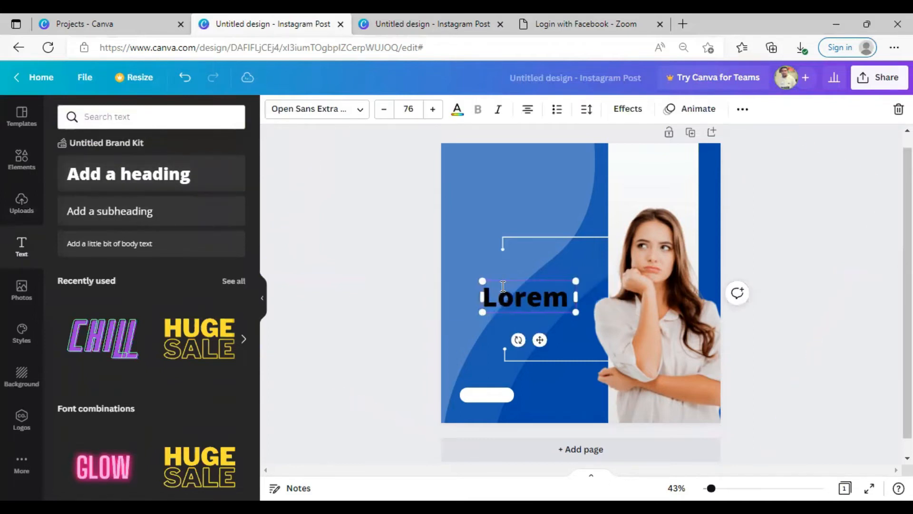
{"action": "type", "text": " Ipsu"}
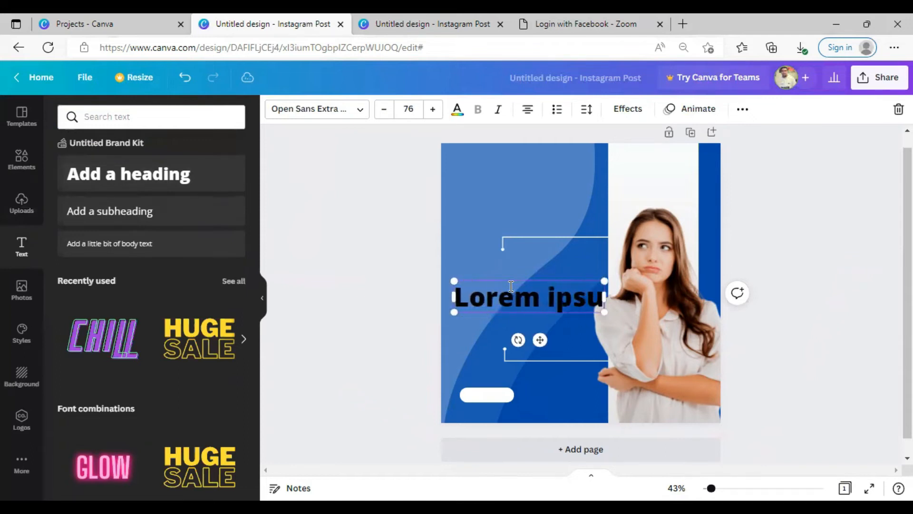
{"action": "type", "text": "m"}
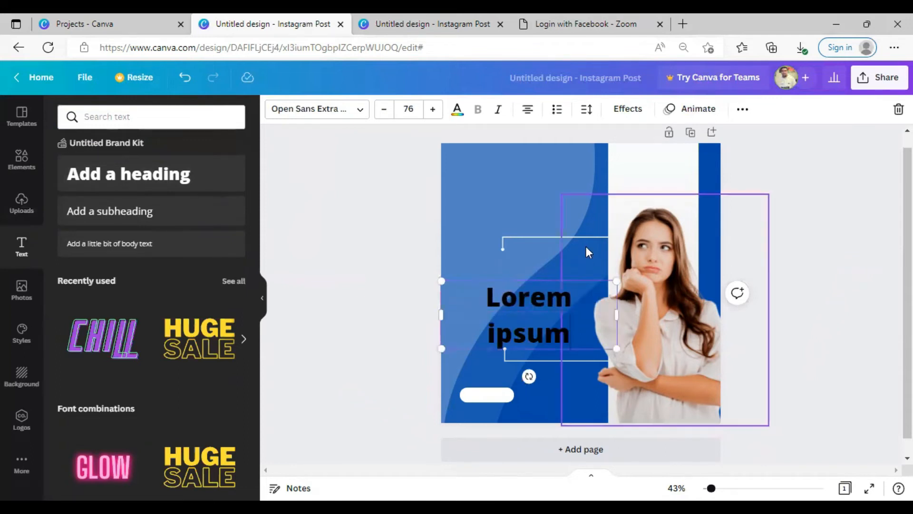
Scale the heading down to font size 39.7 so it fits on one line beside the woman
{"action": "left_click_drag", "start_coordinate": [617, 322], "coordinate": [582, 288]}
{"action": "left_click", "coordinate": [384, 109]}
{"action": "left_click", "coordinate": [384, 109]}
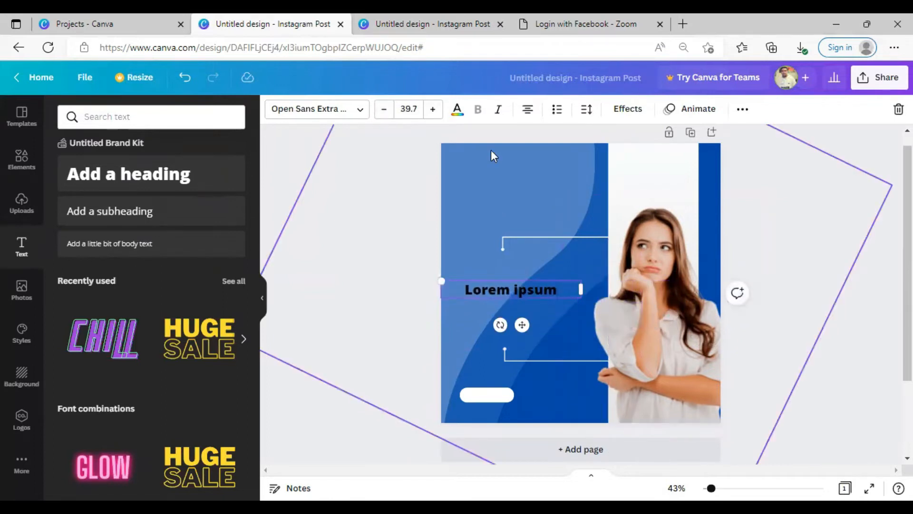
Search the fonts for "monospace" and set the heading in bold Roboto Mono Regular
{"action": "left_click", "coordinate": [362, 114]}
{"action": "left_click", "coordinate": [190, 116]}
{"action": "type", "text": "mo"}
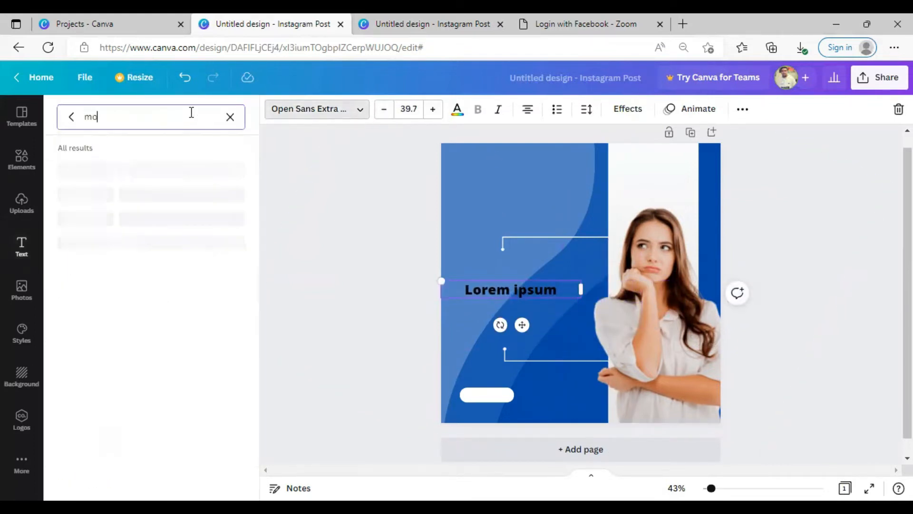
{"action": "type", "text": "ntra"}
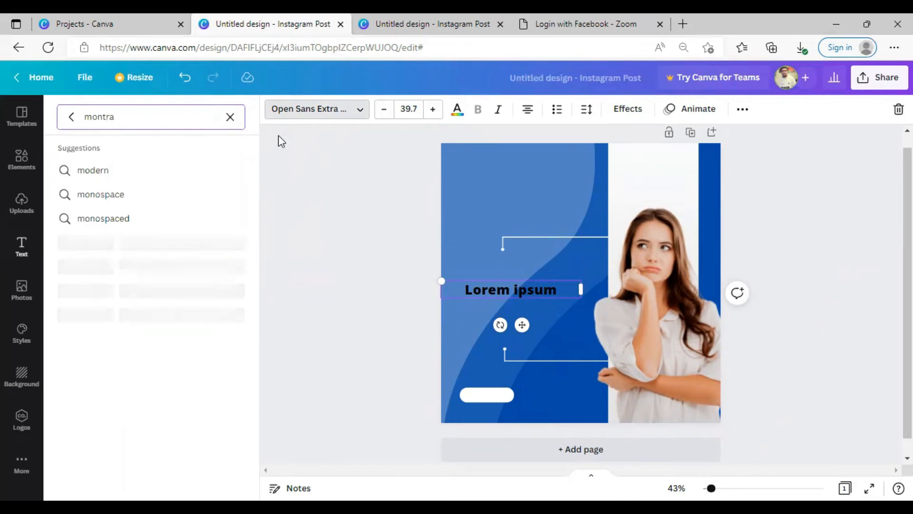
{"action": "key", "text": "BackSpace"}
{"action": "key", "text": "BackSpace"}
{"action": "key", "text": "BackSpace"}
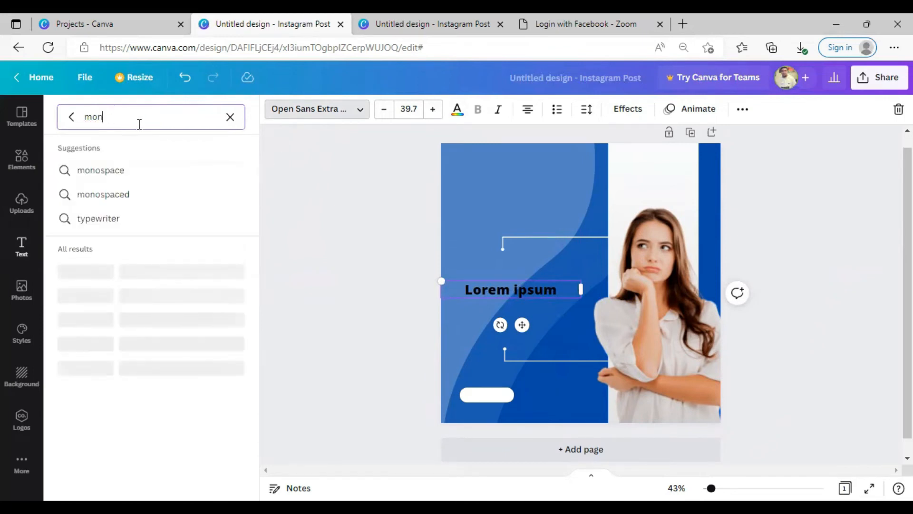
{"action": "left_click", "coordinate": [101, 170]}
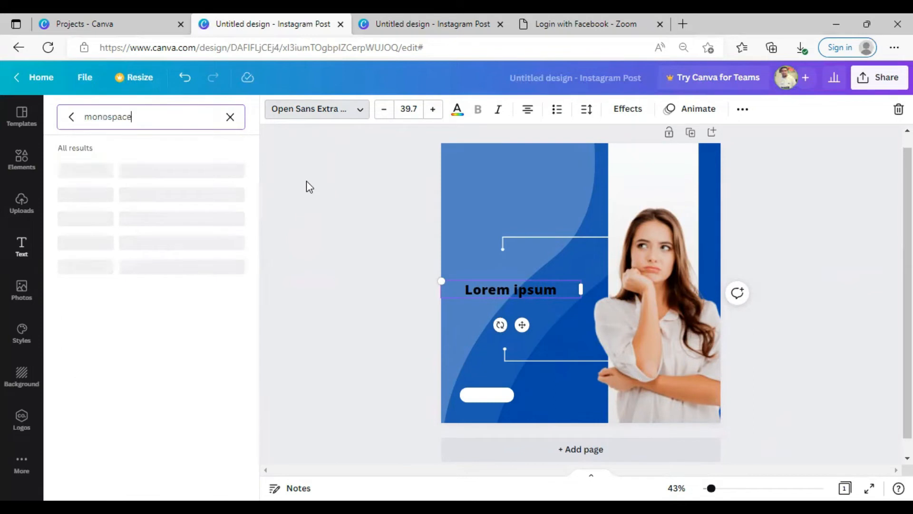
{"action": "left_click", "coordinate": [159, 240]}
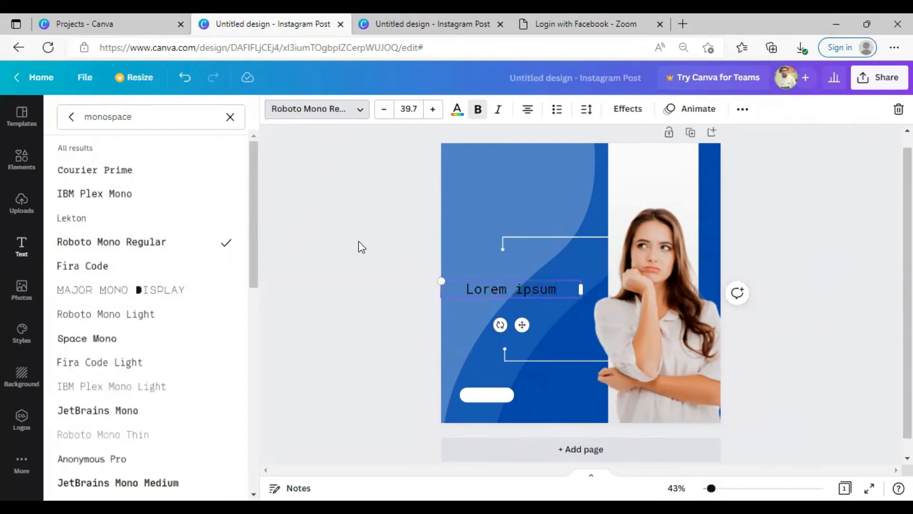
{"action": "left_click", "coordinate": [488, 285]}
{"action": "left_click", "coordinate": [478, 110]}
Move the heading up and left to just below the upper line's dot and set its font size to 30
{"action": "left_click", "coordinate": [387, 112]}
{"action": "left_click", "coordinate": [387, 112]}
{"action": "mouse_move", "coordinate": [506, 281]}
{"action": "left_mouse_down"}
{"action": "mouse_move", "coordinate": [495, 269]}
{"action": "mouse_move", "coordinate": [489, 276]}
{"action": "left_mouse_up"}
{"action": "left_click", "coordinate": [433, 109]}
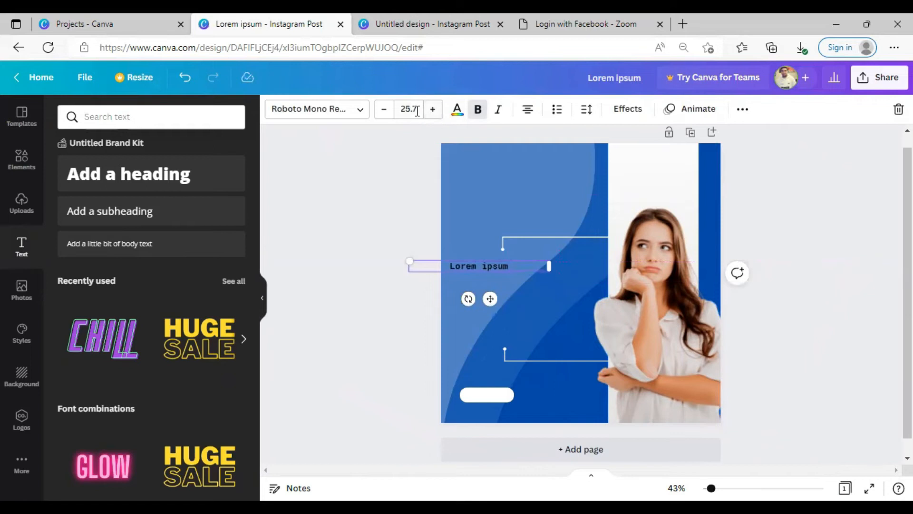
{"action": "left_click", "coordinate": [408, 109]}
{"action": "type", "text": "30"}
{"action": "key", "text": "Return"}
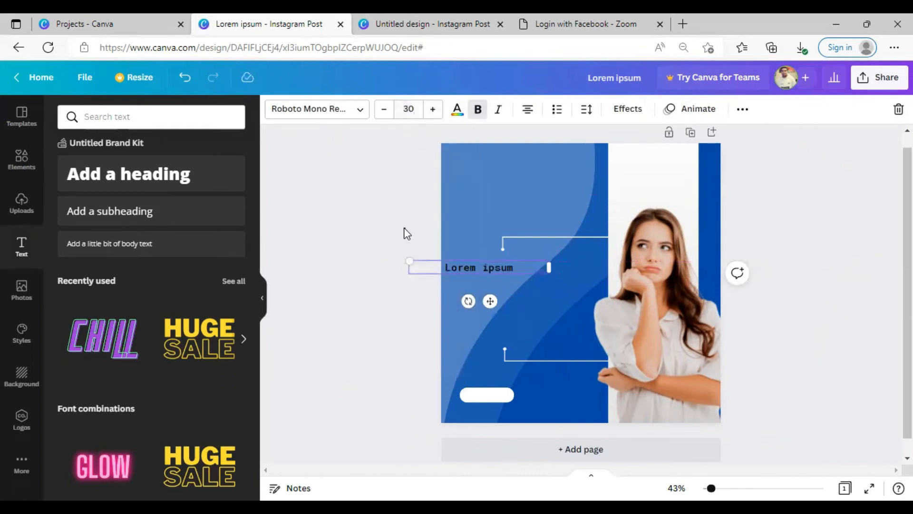
Append "Dolor" to the heading so it reads "Lorem ipsum Dolor"
{"action": "left_click", "coordinate": [398, 225]}
{"action": "left_click", "coordinate": [498, 270]}
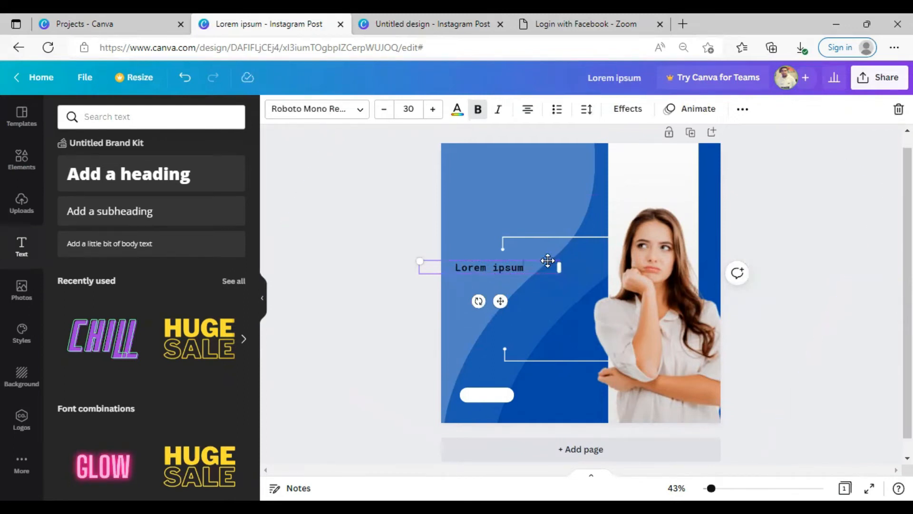
{"action": "type", "text": "Dolor"}
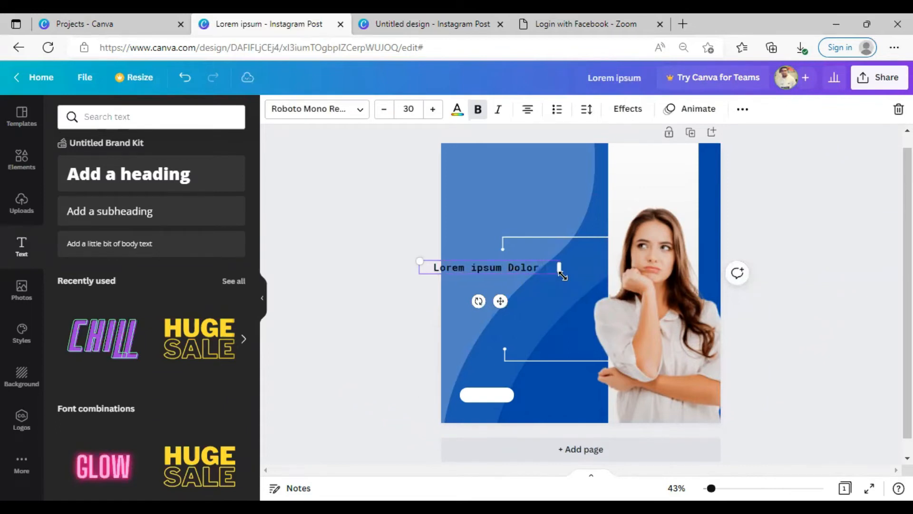
Append "amet, consectetuer" to the heading after "Lorem ipsum Dolor"
{"action": "type", "text": " ame"}
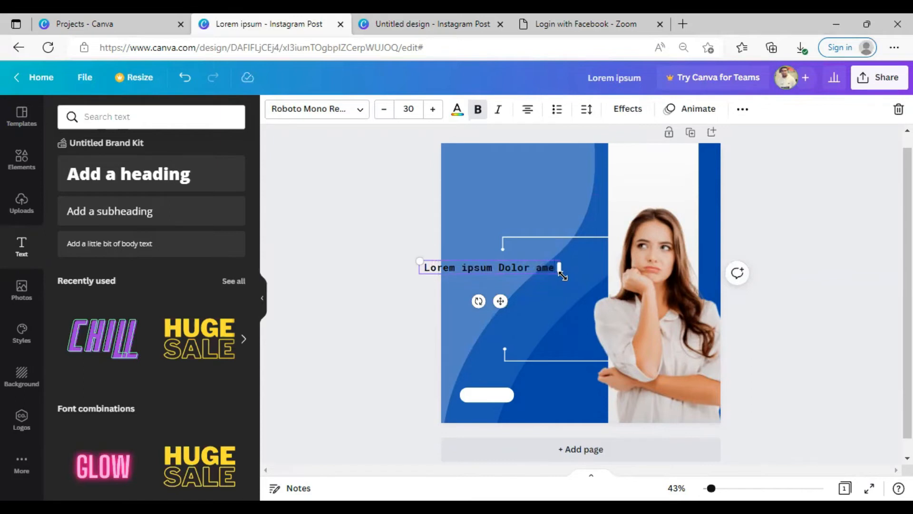
{"action": "type", "text": "t, "}
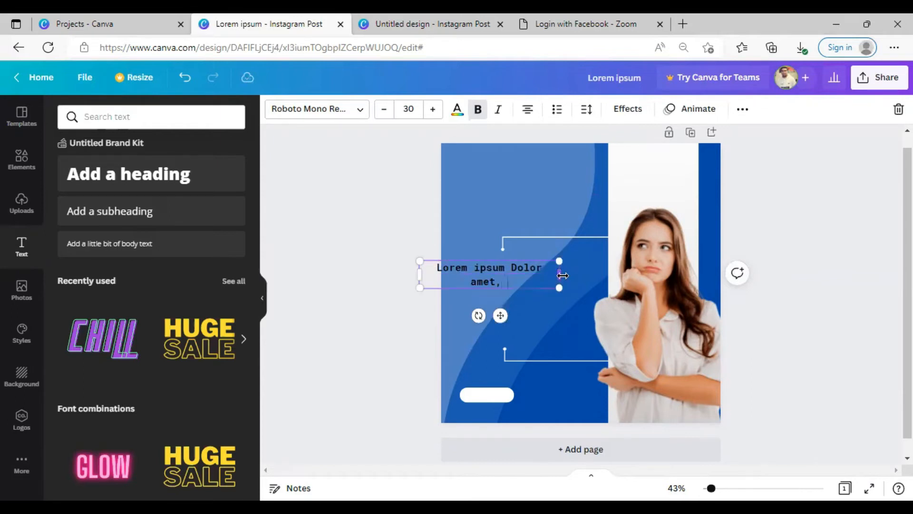
{"action": "type", "text": "consectetuer"}
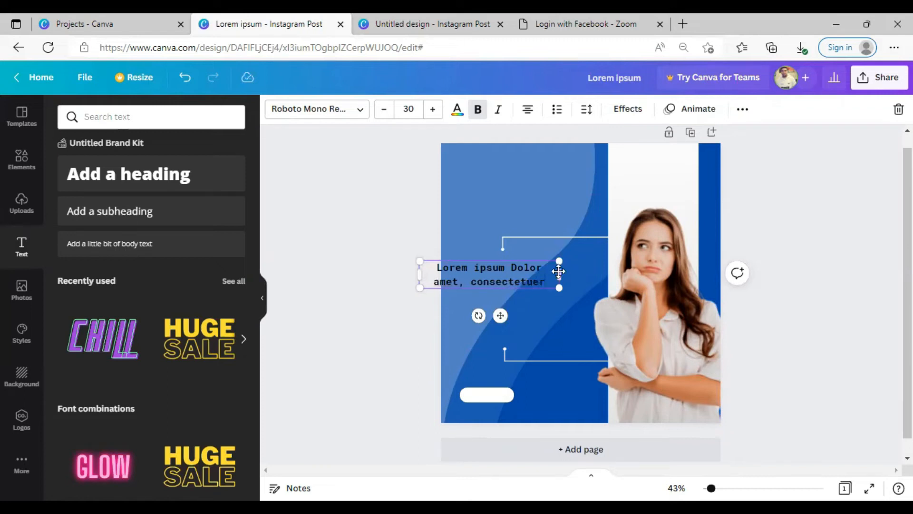
Left-align the heading, colour it white and keep only "Lorem ipsum" bold
{"action": "mouse_move", "coordinate": [559, 271]}
{"action": "left_mouse_down"}
{"action": "mouse_move", "coordinate": [459, 283]}
{"action": "mouse_move", "coordinate": [522, 268]}
{"action": "mouse_move", "coordinate": [560, 275]}
{"action": "left_mouse_up"}
{"action": "left_click", "coordinate": [482, 116]}
{"action": "left_click", "coordinate": [400, 232]}
{"action": "left_click", "coordinate": [526, 280]}
{"action": "left_click", "coordinate": [457, 109]}
{"action": "left_click", "coordinate": [198, 171]}
{"action": "left_click", "coordinate": [363, 224]}
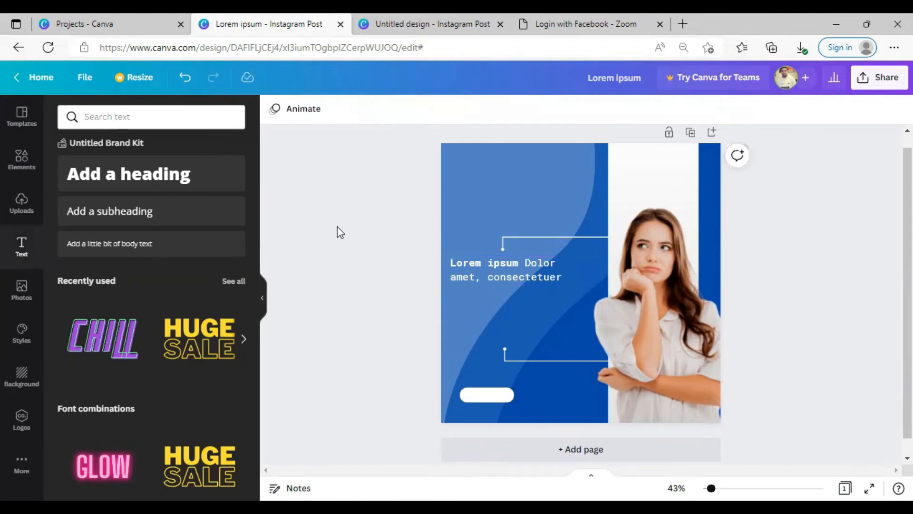
Remove the space after "amet," in the heading and place a copy of the text block directly below it
{"action": "left_click", "coordinate": [480, 277]}
{"action": "key", "text": "BackSpace"}
{"action": "left_click", "coordinate": [393, 312]}
{"action": "left_click_drag", "start_coordinate": [523, 280], "coordinate": [524, 315]}
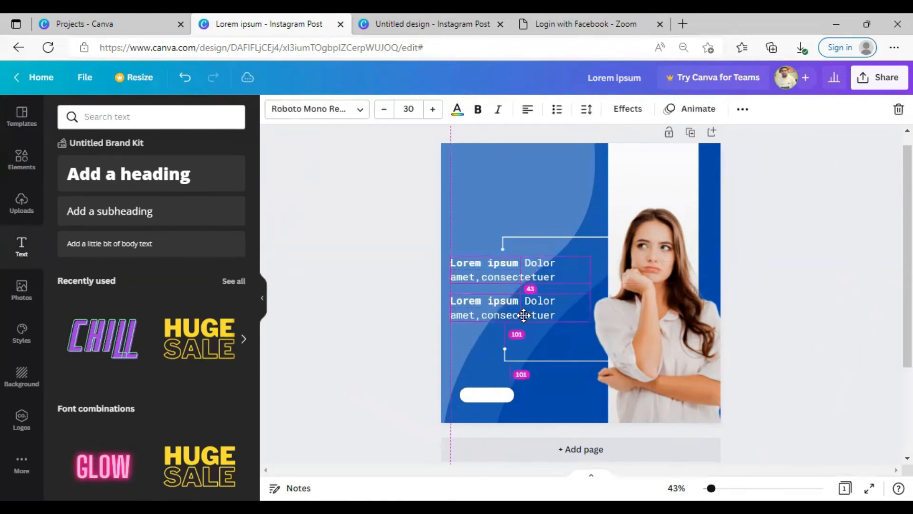
Replace the copied block's text with "Adipiscing elit,Aenean commodo"
{"action": "double_click", "coordinate": [561, 311]}
{"action": "key", "text": "BackSpace"}
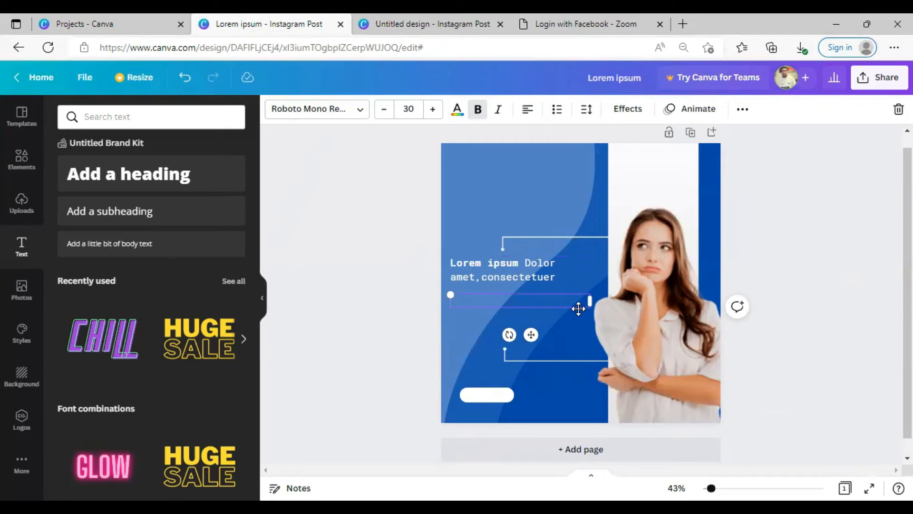
{"action": "key", "text": "BackSpace"}
{"action": "key", "text": "BackSpace"}
{"action": "type", "text": "Adipiscing"}
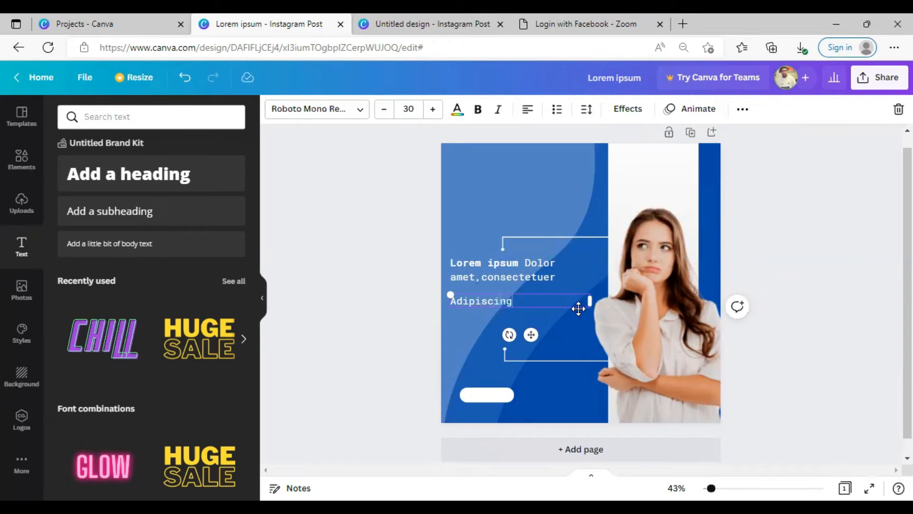
{"action": "type", "text": "elit,Aen"}
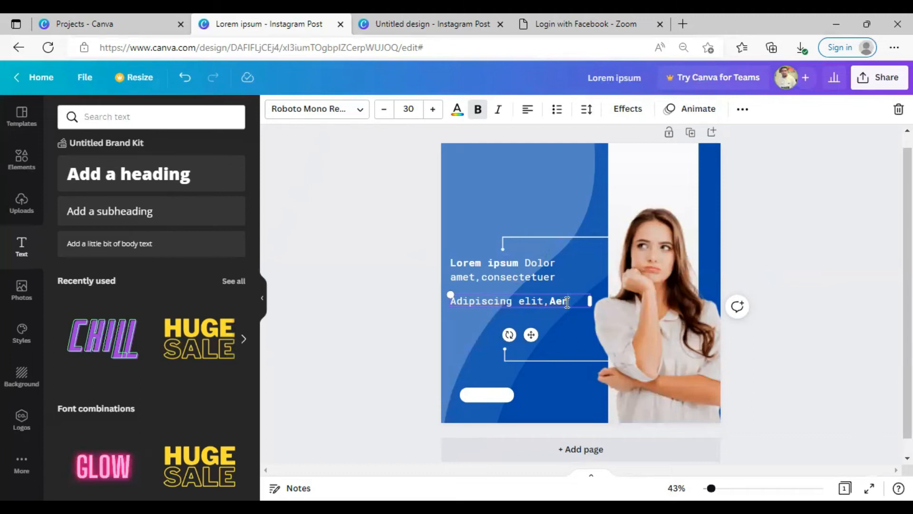
{"action": "type", "text": "commodo"}
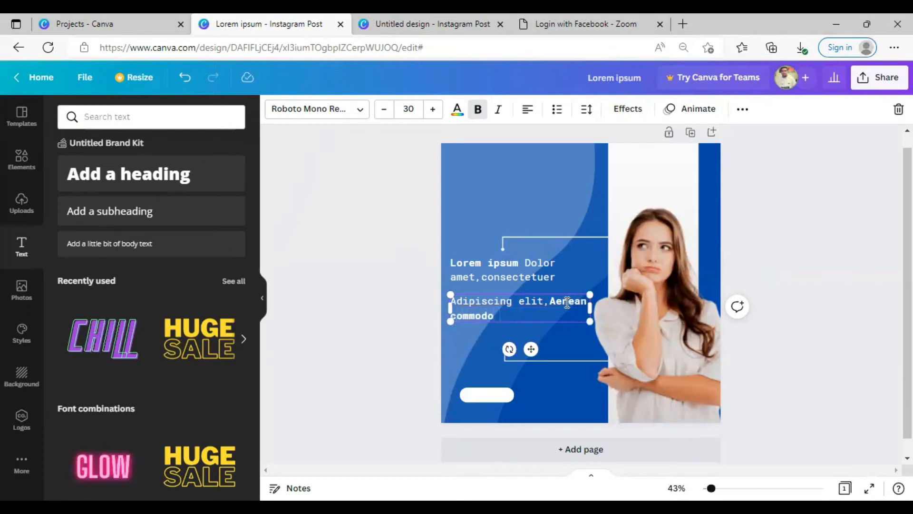
Append "liguia eget dolor" to the second text block
{"action": "type", "text": " li"}
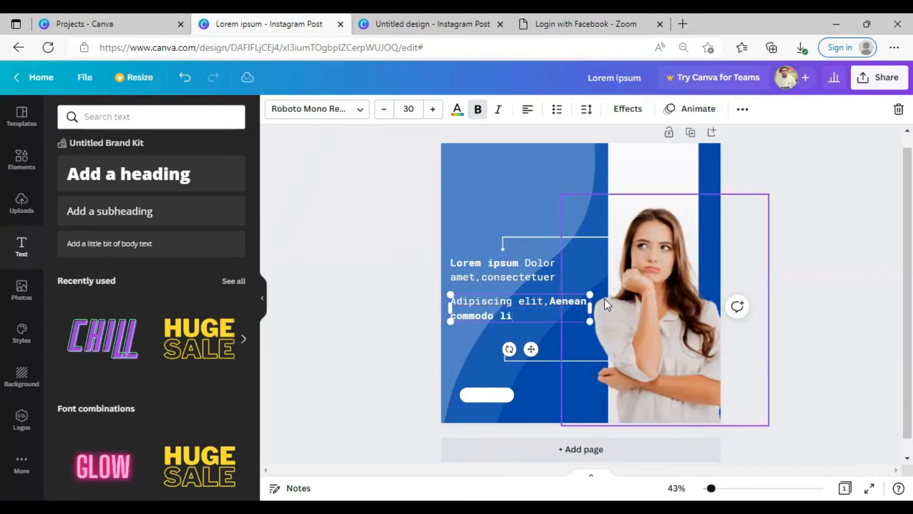
{"action": "type", "text": "guiaq"}
{"action": "key", "text": "BackSpace"}
{"action": "type", "text": "s"}
{"action": "key", "text": "BackSpace"}
{"action": "key", "text": "BackSpace"}
{"action": "type", "text": "g"}
{"action": "key", "text": "BackSpace"}
{"action": "type", "text": "a eget dolor"}
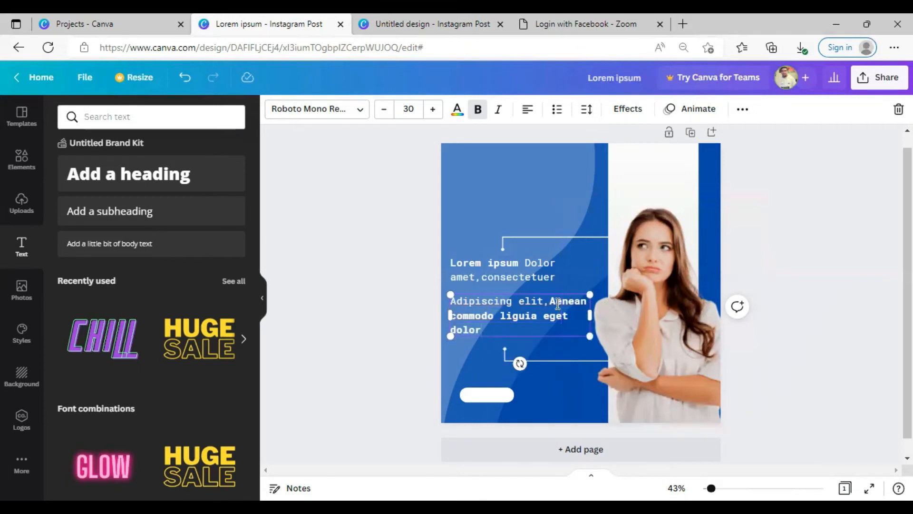
Keep only "Adipiscing elit," bold in the second text block and move the heading down slightly closer to it
{"action": "key", "text": "ctrl+a"}
{"action": "left_click", "coordinate": [477, 109]}
{"action": "left_click", "coordinate": [478, 109]}
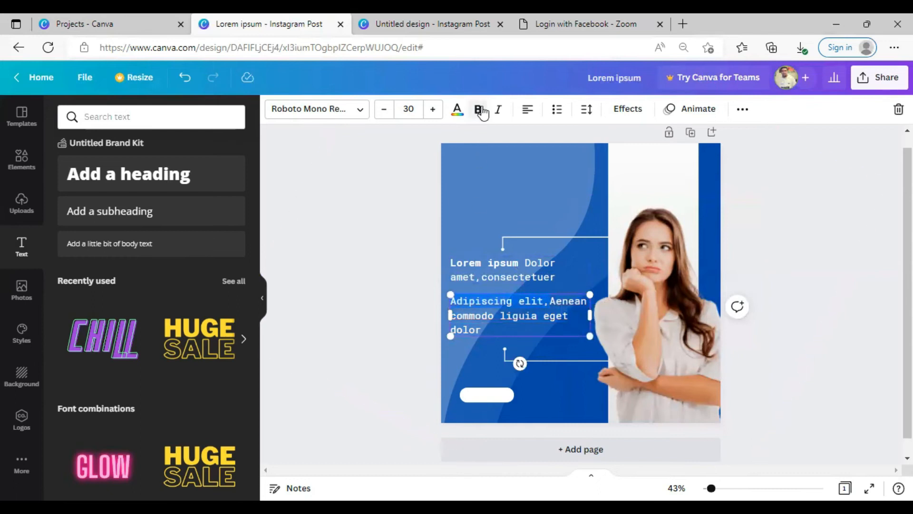
{"action": "left_click", "coordinate": [381, 228]}
{"action": "left_click_drag", "start_coordinate": [466, 272], "coordinate": [481, 278]}
{"action": "left_click", "coordinate": [393, 273]}
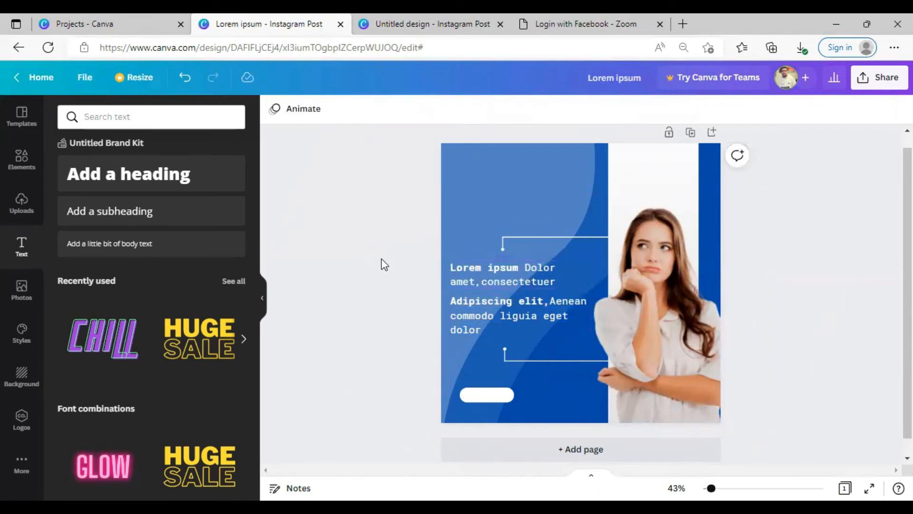
Paste a copy of the heading at the top of the post, replace its text with bold "BRAND NAME" and left-align it with the texts below
{"action": "key", "text": "ctrl+v"}
{"action": "left_click", "coordinate": [510, 167]}
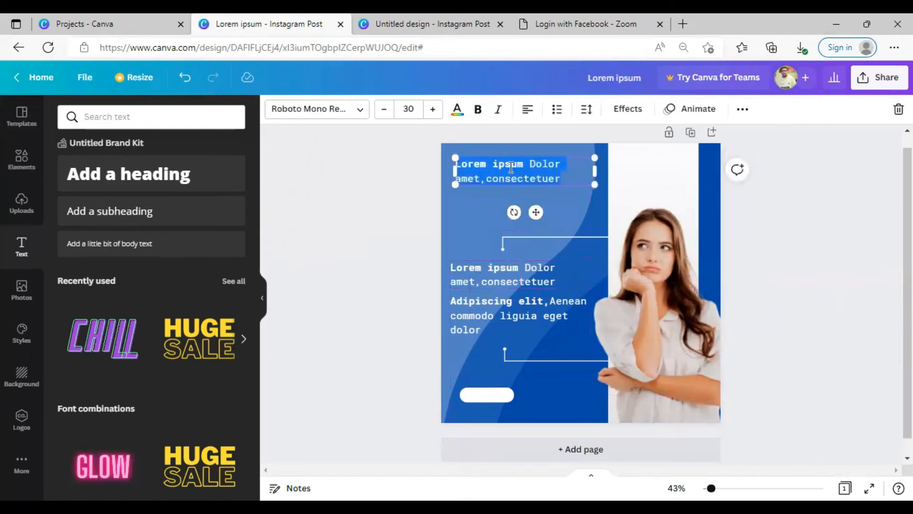
{"action": "key", "text": "BackSpace"}
{"action": "type", "text": "Bran"}
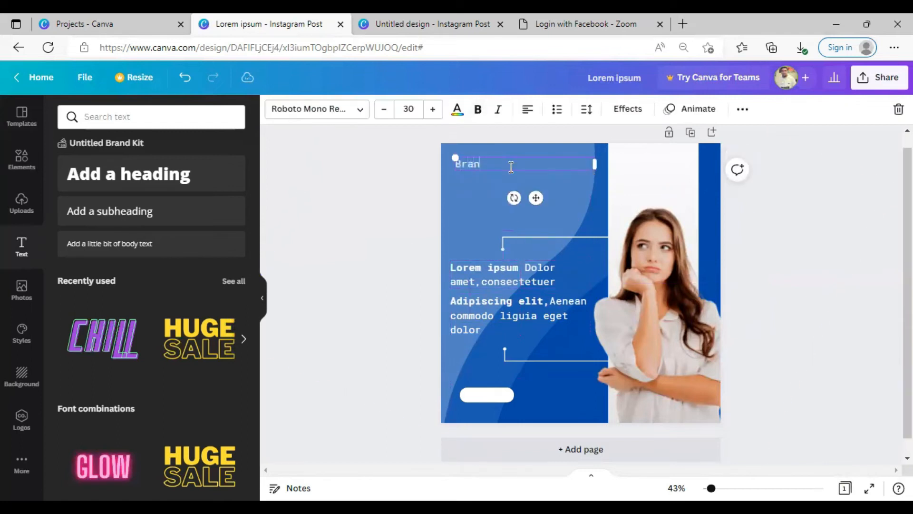
{"action": "type", "text": "d Name"}
{"action": "key", "text": "ctrl+a"}
{"action": "key", "text": "BackSpace"}
{"action": "type", "text": "BRAND NAME"}
{"action": "left_click", "coordinate": [436, 191]}
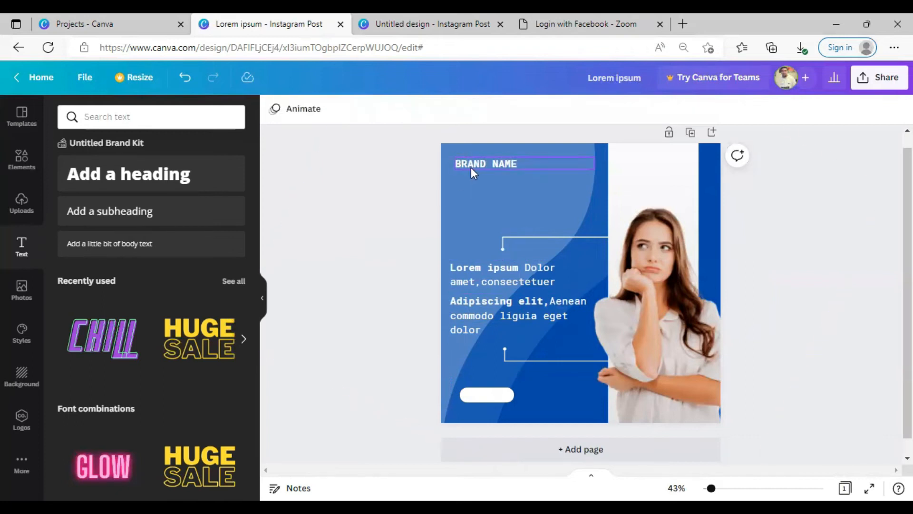
{"action": "left_click_drag", "start_coordinate": [471, 167], "coordinate": [471, 166]}
{"action": "left_click", "coordinate": [421, 200]}
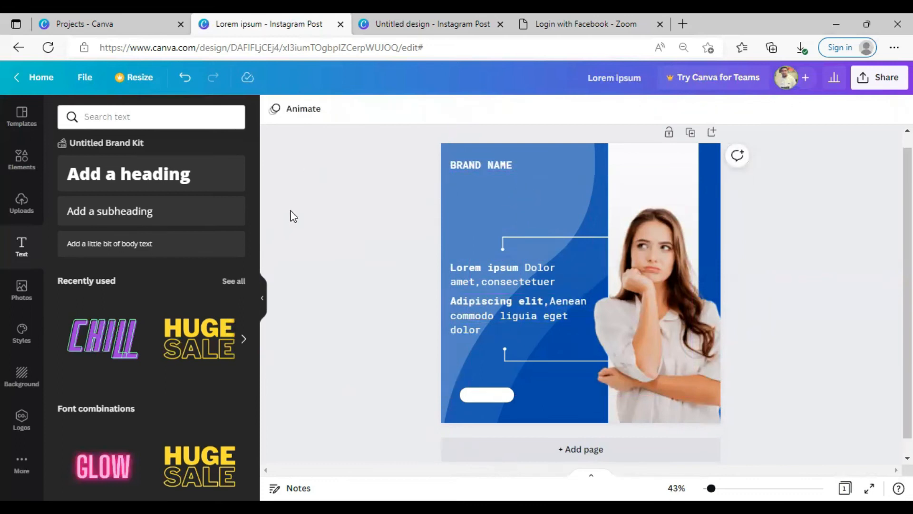
Add the dotted strip from the recently used elements, place a smaller copy on the upper part of the right blue stripe and darken its dots
{"action": "left_click", "coordinate": [22, 174]}
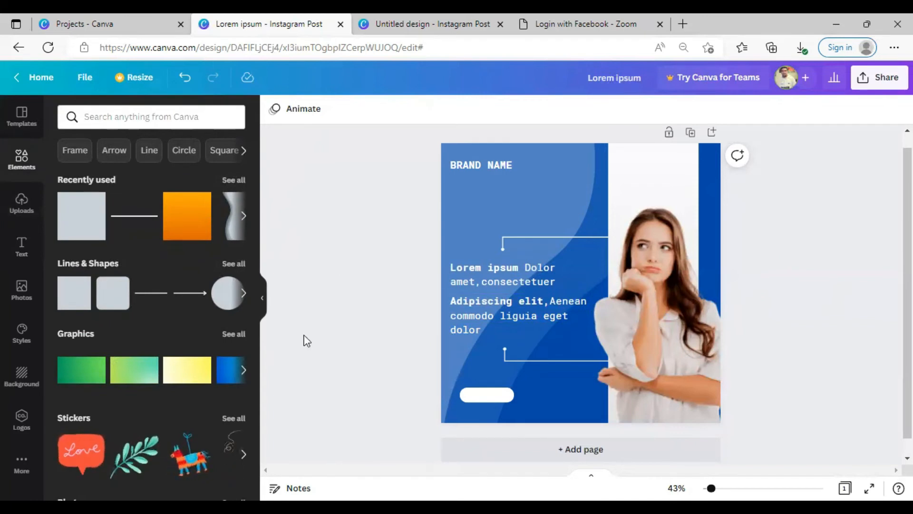
{"action": "left_click", "coordinate": [233, 180]}
{"action": "left_click_drag", "start_coordinate": [255, 215], "coordinate": [265, 275]}
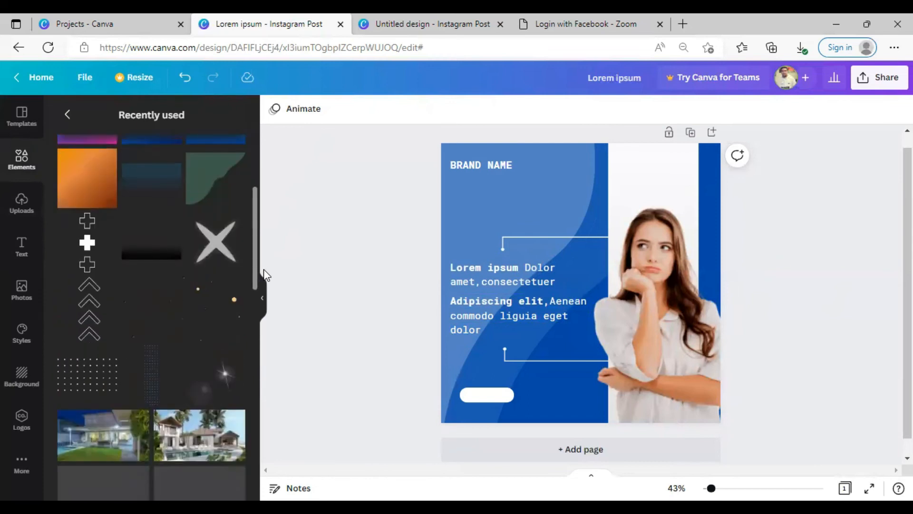
{"action": "left_click", "coordinate": [159, 360]}
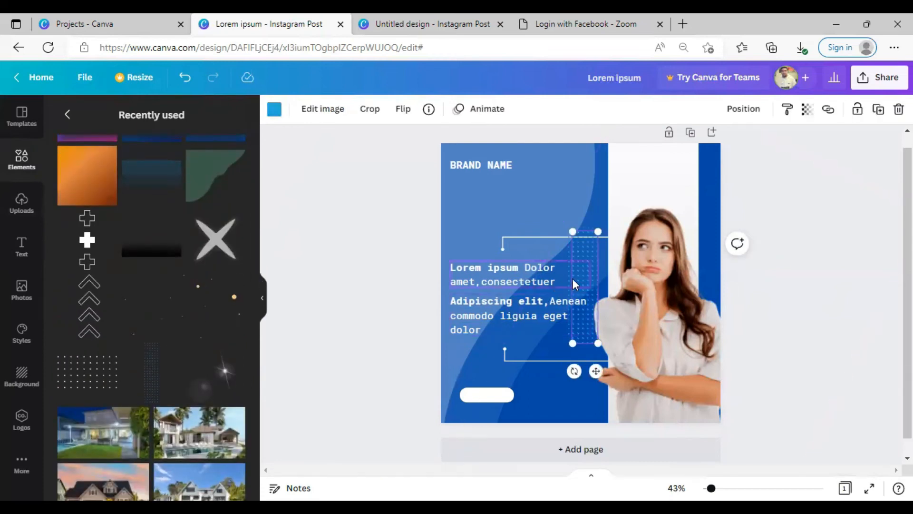
{"action": "left_click_drag", "start_coordinate": [597, 316], "coordinate": [725, 229]}
{"action": "left_click", "coordinate": [796, 248]}
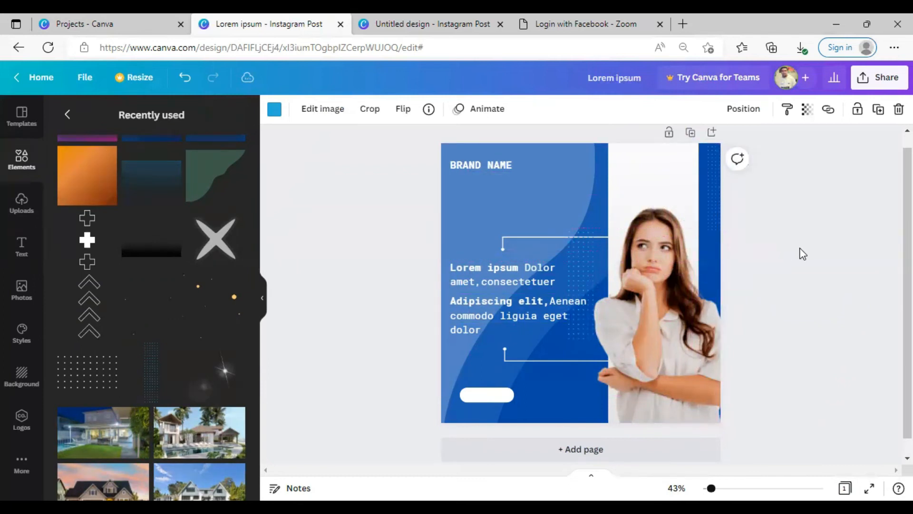
{"action": "left_click", "coordinate": [274, 109]}
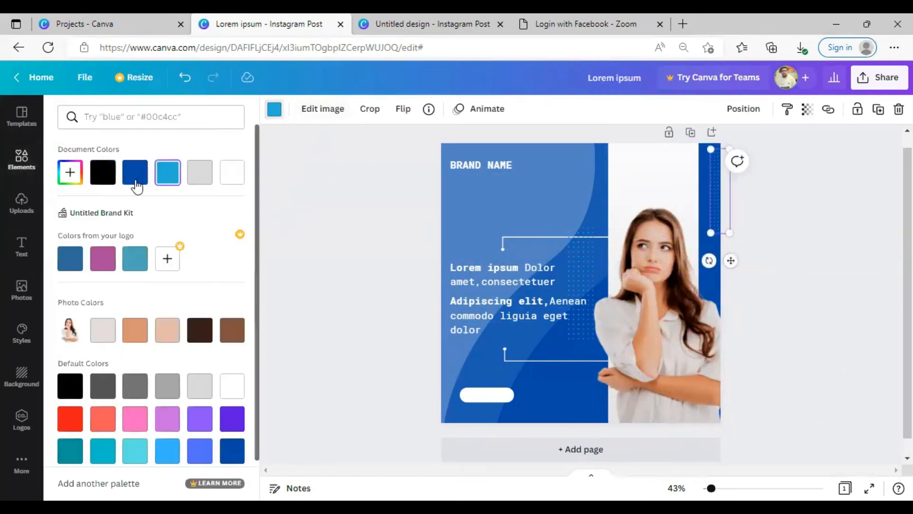
{"action": "left_click", "coordinate": [350, 219]}
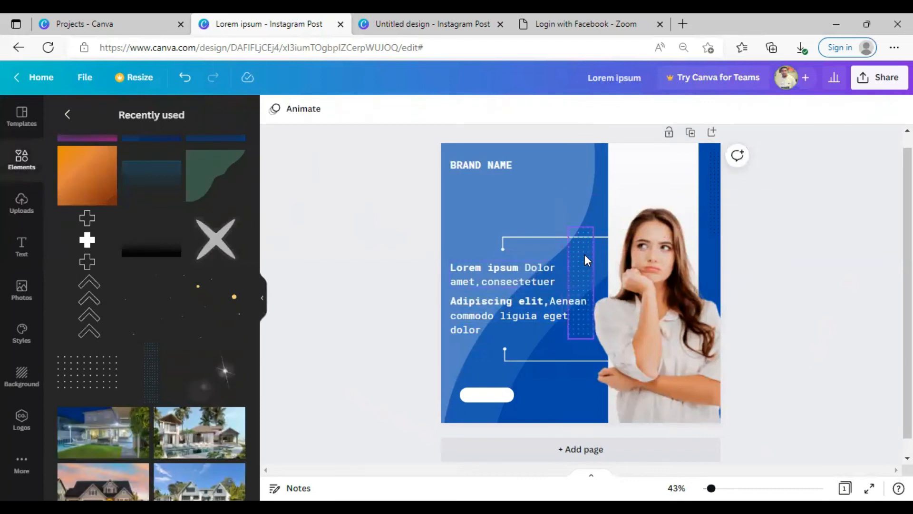
Move the other dotted strip to the lower left edge of the post and scale it down
{"action": "left_click", "coordinate": [447, 340]}
{"action": "left_click_drag", "start_coordinate": [452, 318], "coordinate": [449, 333]}
{"action": "left_click_drag", "start_coordinate": [445, 369], "coordinate": [448, 366]}
Move both text blocks and the dotted-end line frame together up and right, aligning them with the button shape's left edge
{"action": "left_click", "coordinate": [483, 310]}
{"action": "left_click", "coordinate": [542, 236], "text": "shift"}
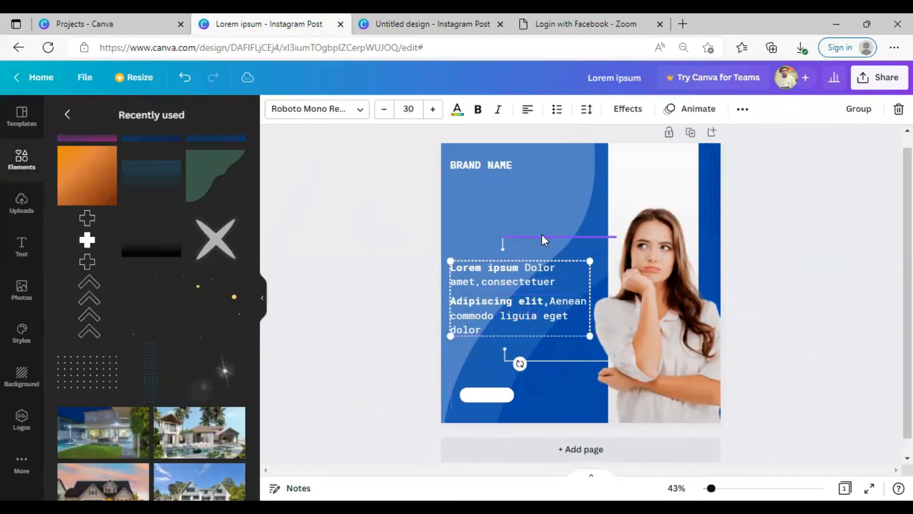
{"action": "left_click", "coordinate": [511, 361], "text": "shift"}
{"action": "left_click", "coordinate": [506, 352], "text": "shift"}
{"action": "left_click", "coordinate": [518, 361], "text": "shift"}
{"action": "mouse_move", "coordinate": [514, 356]}
{"action": "left_mouse_down"}
{"action": "mouse_move", "coordinate": [515, 345]}
{"action": "mouse_move", "coordinate": [524, 350]}
{"action": "left_mouse_up"}
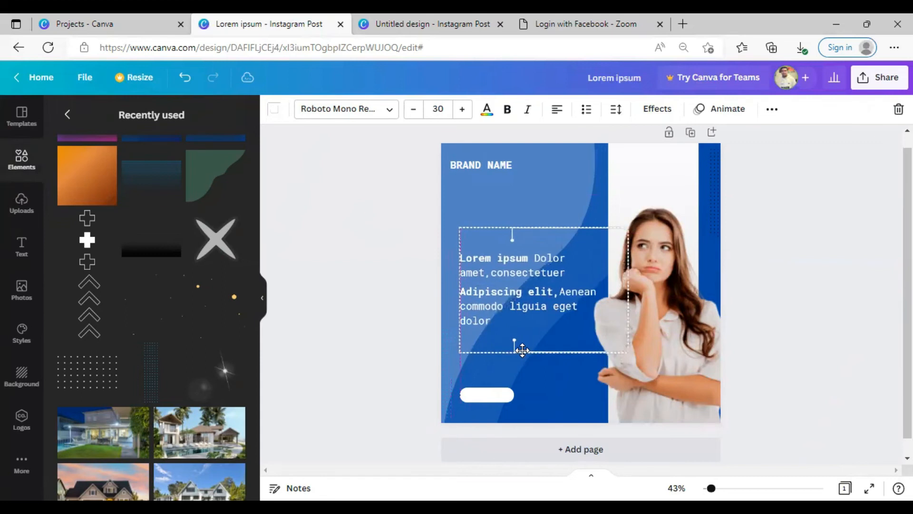
{"action": "left_click", "coordinate": [412, 295]}
Colour the lower left dotted strip black
{"action": "left_click", "coordinate": [448, 366]}
{"action": "left_click", "coordinate": [275, 111]}
{"action": "left_click", "coordinate": [100, 171]}
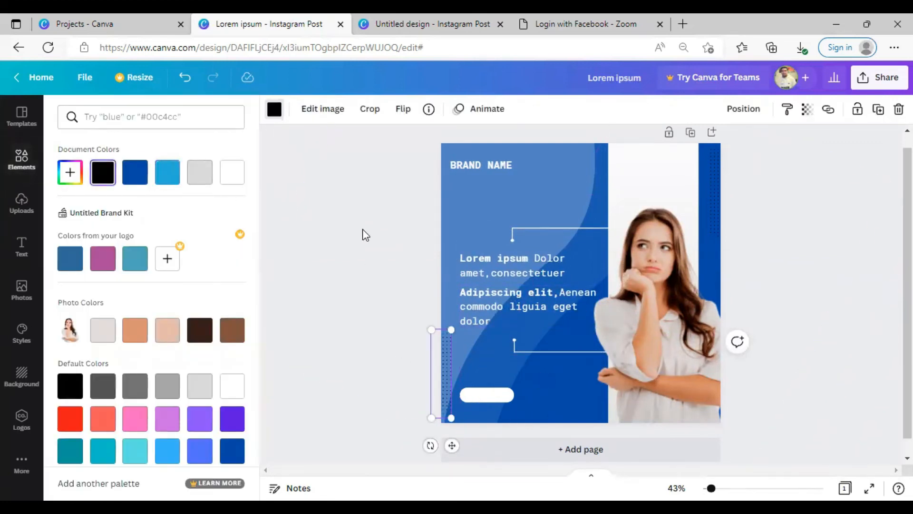
Recolour both dotted strips white
{"action": "left_click", "coordinate": [712, 217]}
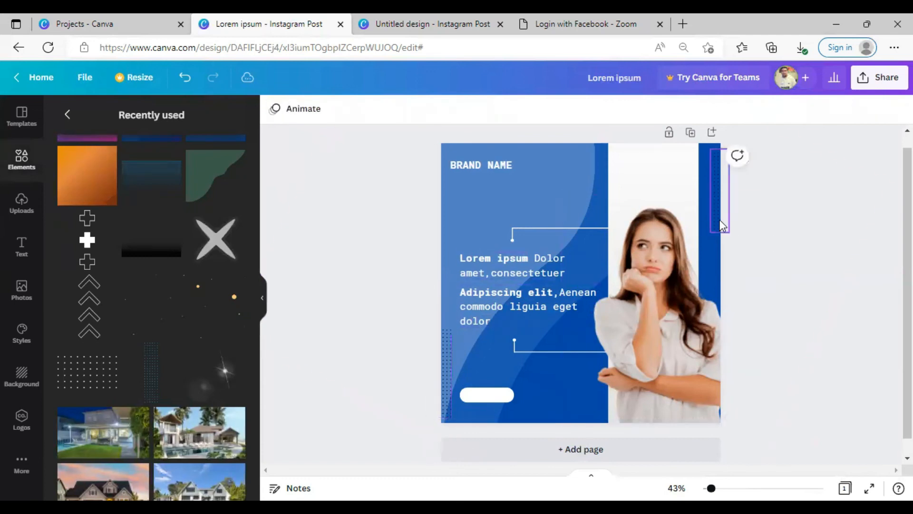
{"action": "left_click", "coordinate": [274, 109]}
{"action": "left_click", "coordinate": [200, 172]}
{"action": "left_click", "coordinate": [447, 376]}
{"action": "left_click", "coordinate": [275, 109]}
{"action": "left_click", "coordinate": [378, 195]}
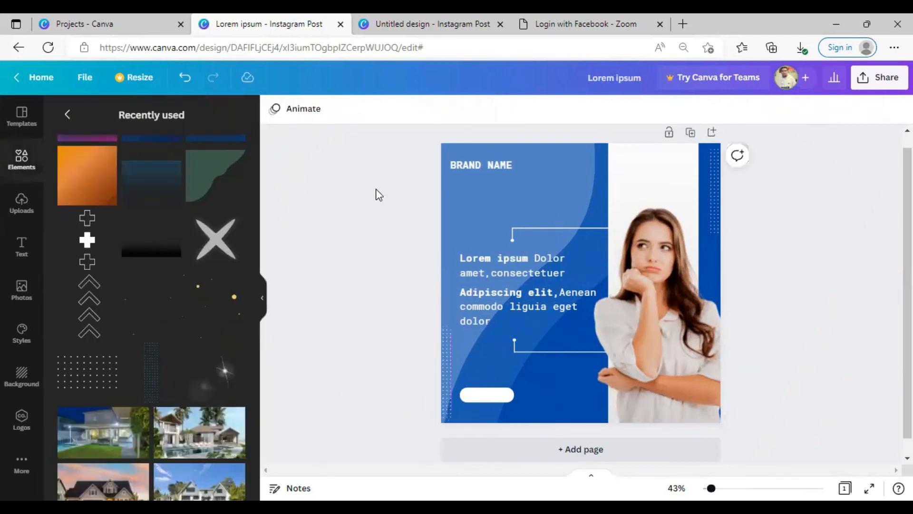
Add the black gradient from the recently used elements, turn it upside down and place it over the top of the white panel
{"action": "left_click", "coordinate": [155, 253]}
{"action": "left_click_drag", "start_coordinate": [579, 342], "coordinate": [583, 193]}
{"action": "left_click", "coordinate": [585, 194]}
{"action": "left_click_drag", "start_coordinate": [605, 277], "coordinate": [679, 147]}
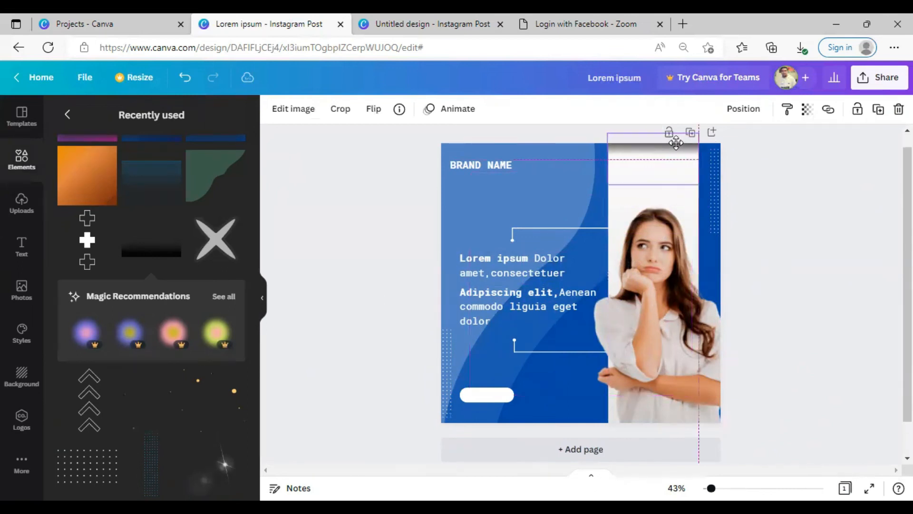
{"action": "left_click", "coordinate": [830, 177]}
Enlarge the black gradient and position it so it shades the post's full top edge
{"action": "left_click", "coordinate": [677, 158]}
{"action": "left_click_drag", "start_coordinate": [609, 185], "coordinate": [380, 314]}
{"action": "left_click", "coordinate": [590, 134]}
{"action": "left_click_drag", "start_coordinate": [633, 189], "coordinate": [668, 149]}
{"action": "left_click", "coordinate": [799, 198]}
{"action": "left_click", "coordinate": [638, 168]}
{"action": "key", "text": "ctrl+d"}
{"action": "left_click_drag", "start_coordinate": [638, 190], "coordinate": [639, 419]}
{"action": "left_click", "coordinate": [898, 109]}
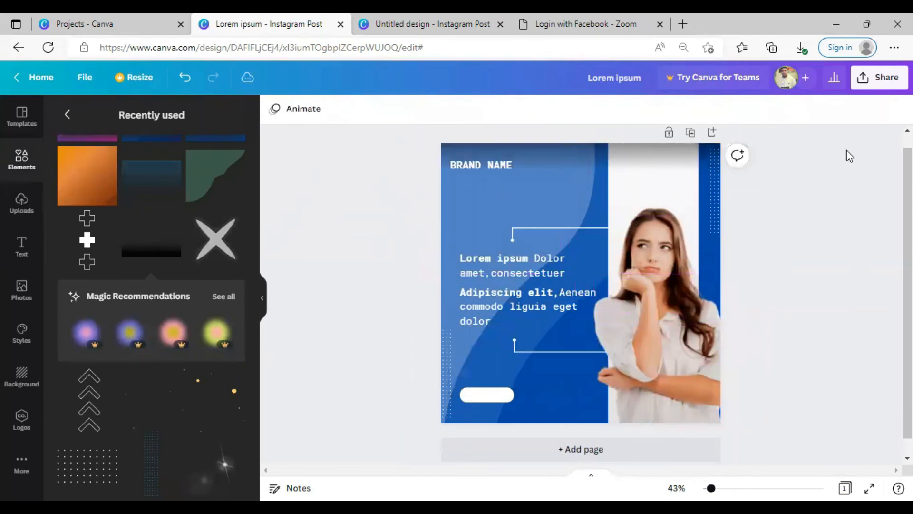
Add the black gradient again along the post's full bottom edge and undo the accidental shift of the woman cutout
{"action": "left_click", "coordinate": [154, 253]}
{"action": "left_click_drag", "start_coordinate": [673, 384], "coordinate": [664, 275]}
{"action": "left_click_drag", "start_coordinate": [666, 379], "coordinate": [660, 377]}
{"action": "left_click", "coordinate": [843, 347]}
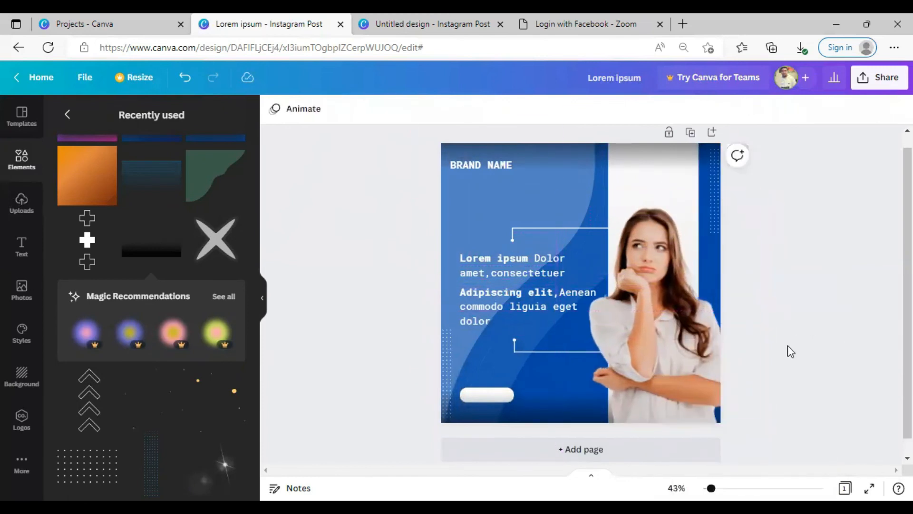
{"action": "key", "text": "ctrl+z"}
{"action": "left_click", "coordinate": [860, 356]}
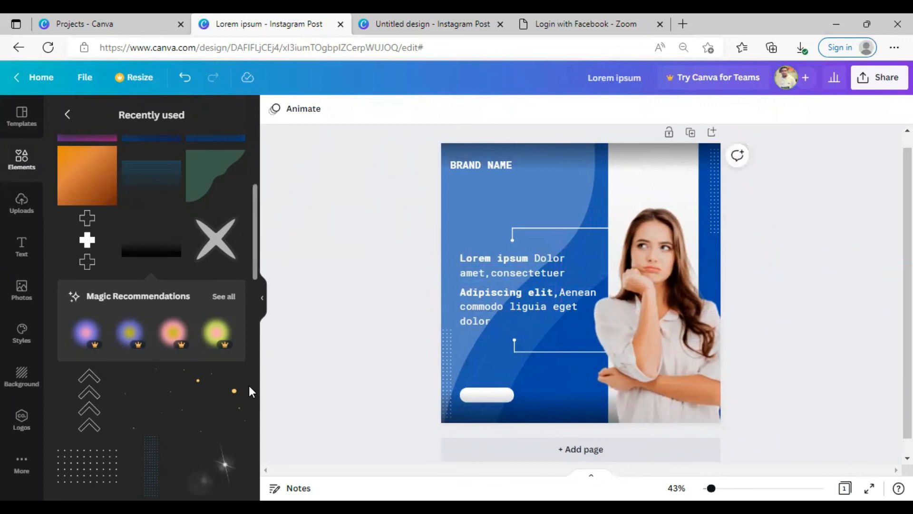
Add the stacked chevron arrows, shrink them into the white panel's upper right corner and place a duplicate directly below
{"action": "scroll", "coordinate": [254, 269], "scroll_direction": "down", "scroll_amount": 3}
{"action": "left_click", "coordinate": [91, 300]}
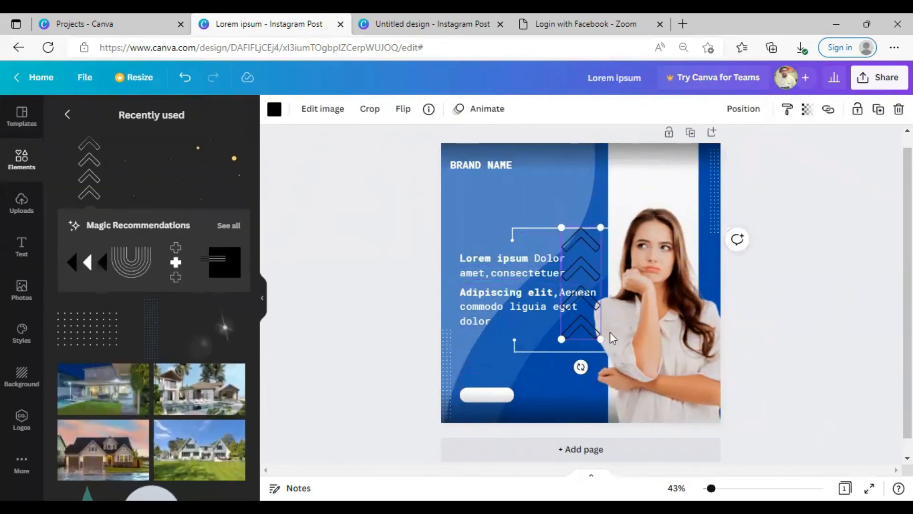
{"action": "left_click_drag", "start_coordinate": [582, 283], "coordinate": [674, 210]}
{"action": "left_click_drag", "start_coordinate": [693, 265], "coordinate": [691, 173]}
{"action": "key", "text": "ctrl+d"}
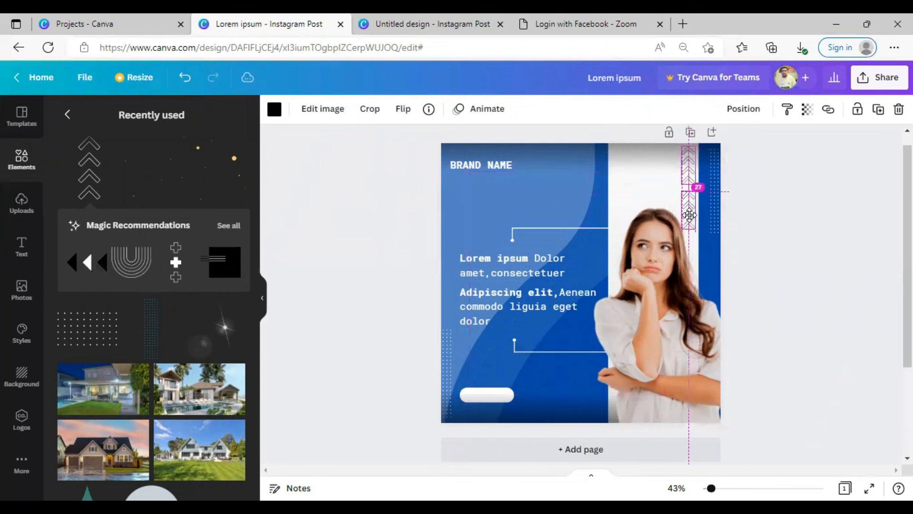
Shift both chevron stacks together slightly toward the white panel's right edge
{"action": "left_click", "coordinate": [691, 174]}
{"action": "left_click", "coordinate": [692, 212], "text": "shift"}
{"action": "left_click", "coordinate": [698, 232]}
{"action": "left_click", "coordinate": [690, 219]}
{"action": "left_click", "coordinate": [689, 176], "text": "shift"}
{"action": "left_click", "coordinate": [800, 233]}
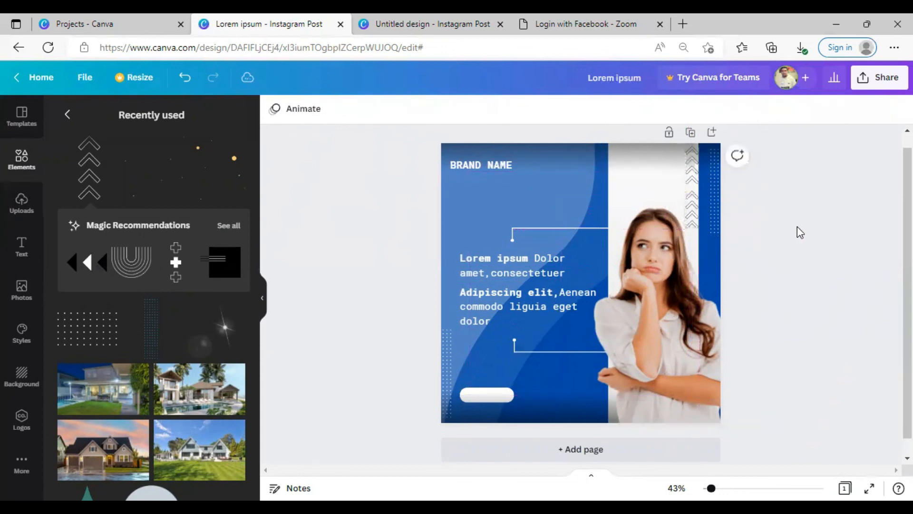
Move the upper chevron stack to the white panel's upper left corner and nudge the lower stack slightly left
{"action": "left_click", "coordinate": [693, 175]}
{"action": "left_click_drag", "start_coordinate": [692, 174], "coordinate": [615, 176]}
{"action": "left_click", "coordinate": [722, 223]}
{"action": "left_click", "coordinate": [616, 167]}
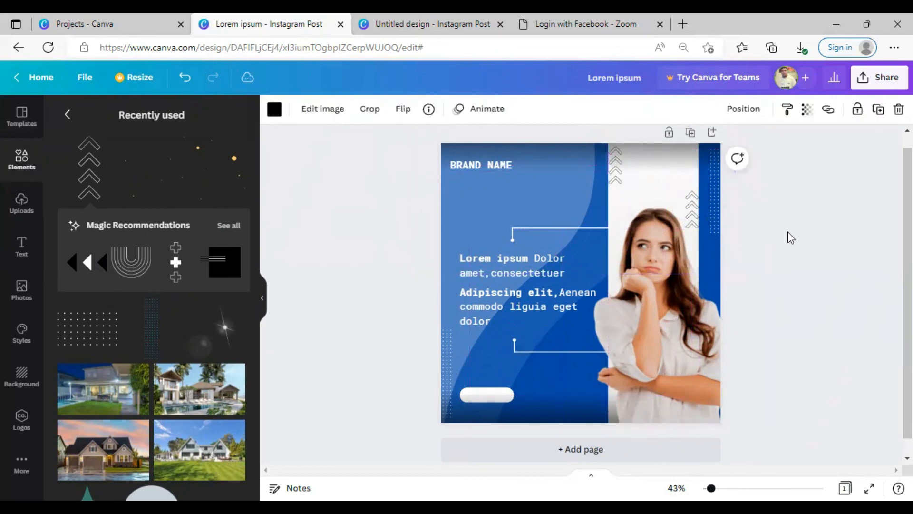
{"action": "key", "text": "Tab"}
{"action": "left_click", "coordinate": [847, 233]}
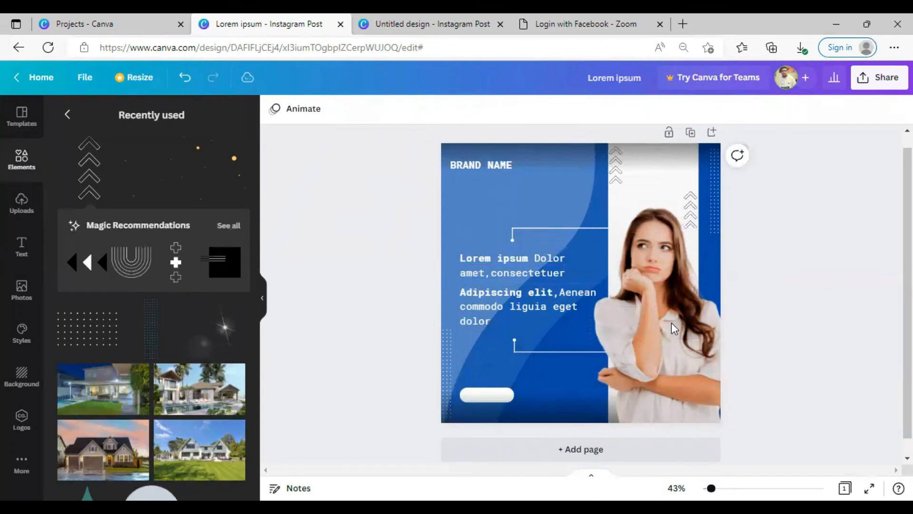
Add the white star flare graphic, shrink it and place it near the light wave's upper right edge beside the white panel
{"action": "scroll", "coordinate": [204, 244], "scroll_direction": "down", "scroll_amount": 2}
{"action": "left_click", "coordinate": [221, 242]}
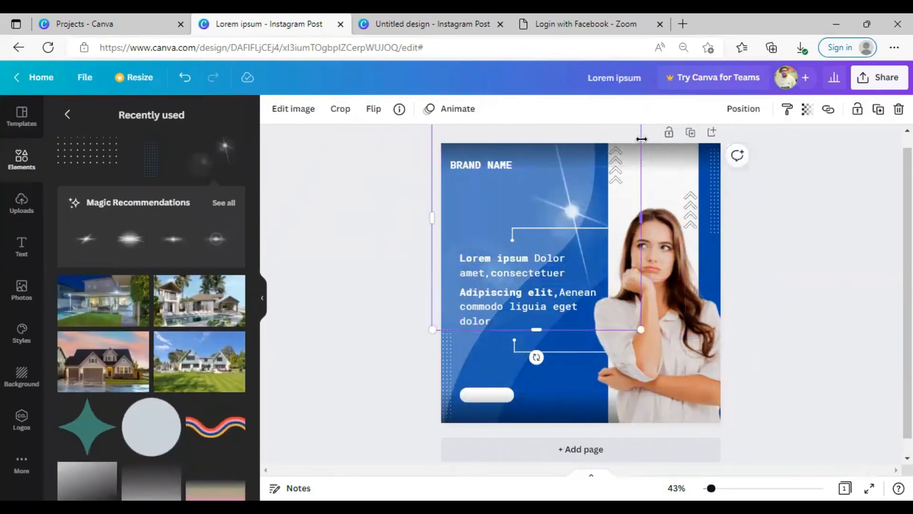
{"action": "left_click_drag", "start_coordinate": [631, 325], "coordinate": [516, 214]}
{"action": "left_click_drag", "start_coordinate": [474, 171], "coordinate": [563, 172]}
{"action": "left_click_drag", "start_coordinate": [625, 217], "coordinate": [547, 184]}
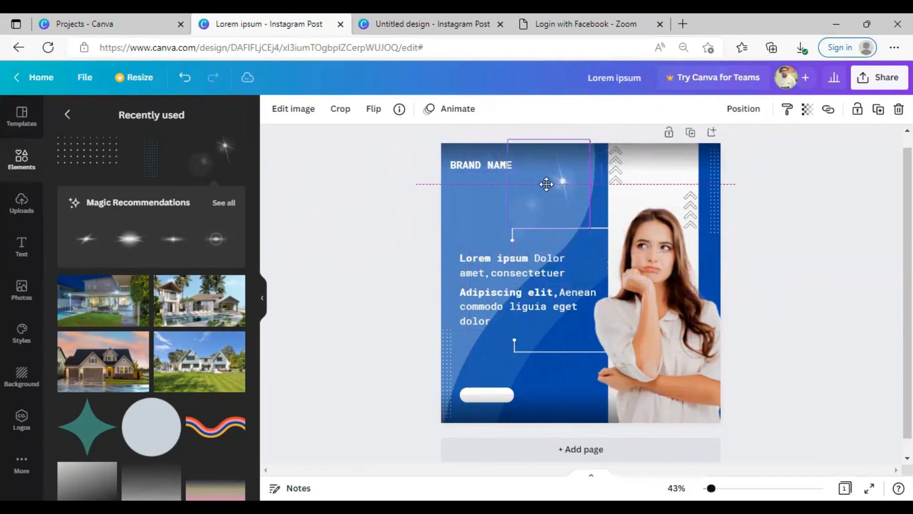
{"action": "left_click", "coordinate": [810, 242]}
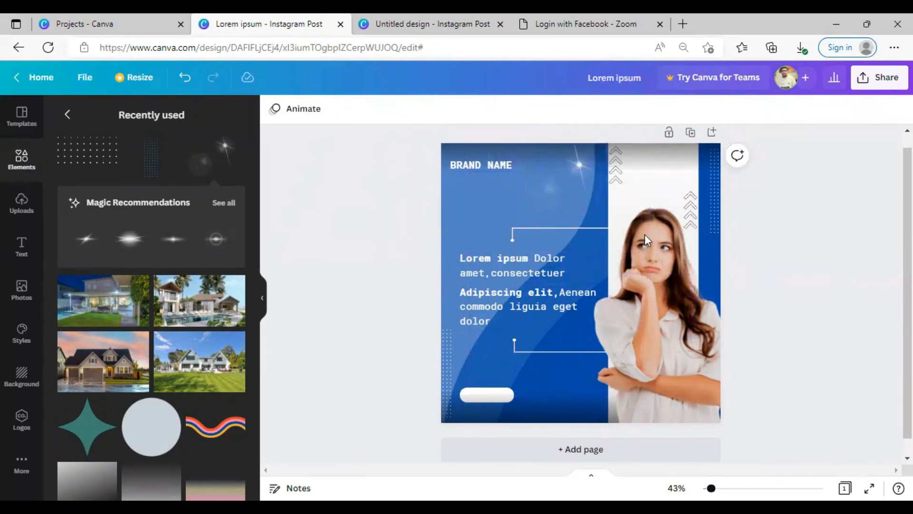
Add the yellow halftone graphic, rotated a quarter turn, along the post's left edge and send it behind the other elements
{"action": "scroll", "coordinate": [248, 365], "scroll_direction": "down", "scroll_amount": 7}
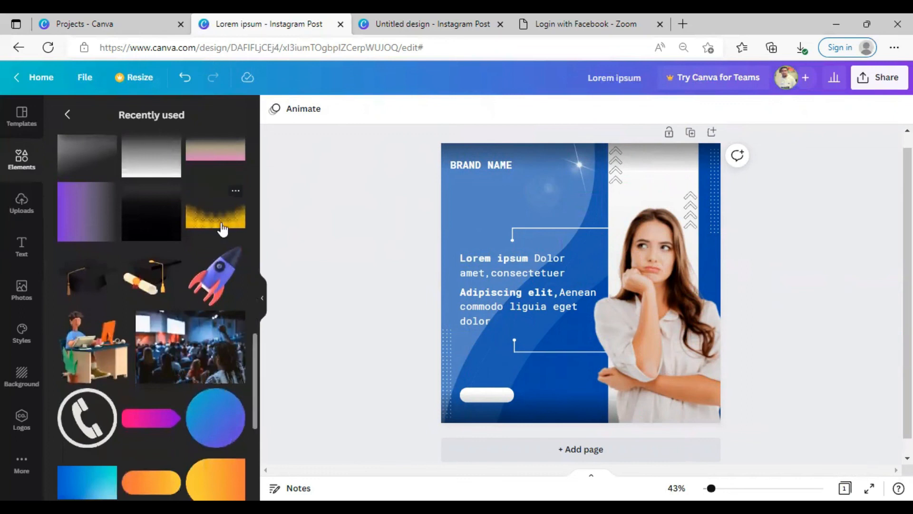
{"action": "left_click", "coordinate": [217, 219]}
{"action": "left_click_drag", "start_coordinate": [588, 345], "coordinate": [510, 288]}
{"action": "left_click_drag", "start_coordinate": [548, 339], "coordinate": [435, 351]}
{"action": "right_click", "coordinate": [447, 351]}
{"action": "left_click", "coordinate": [502, 350]}
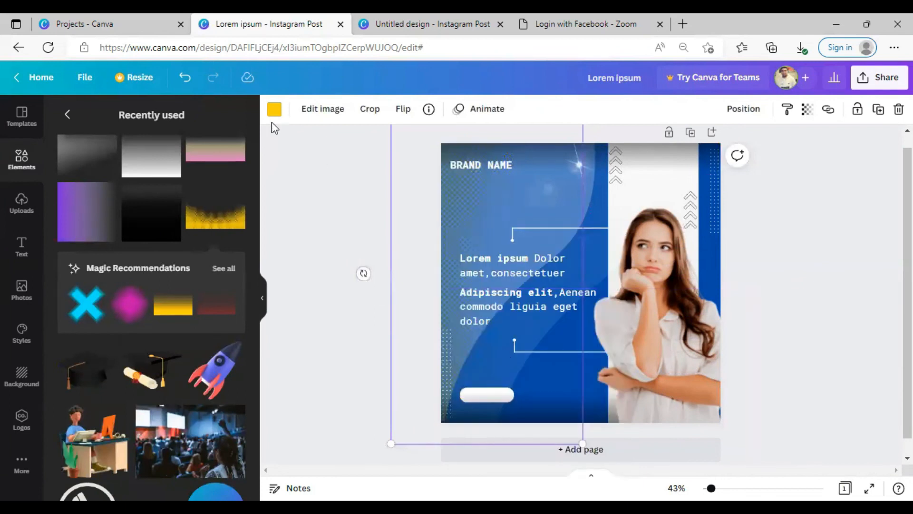
Try recolouring the halftone graphic with the document's blue and undo the change
{"action": "left_click", "coordinate": [274, 110]}
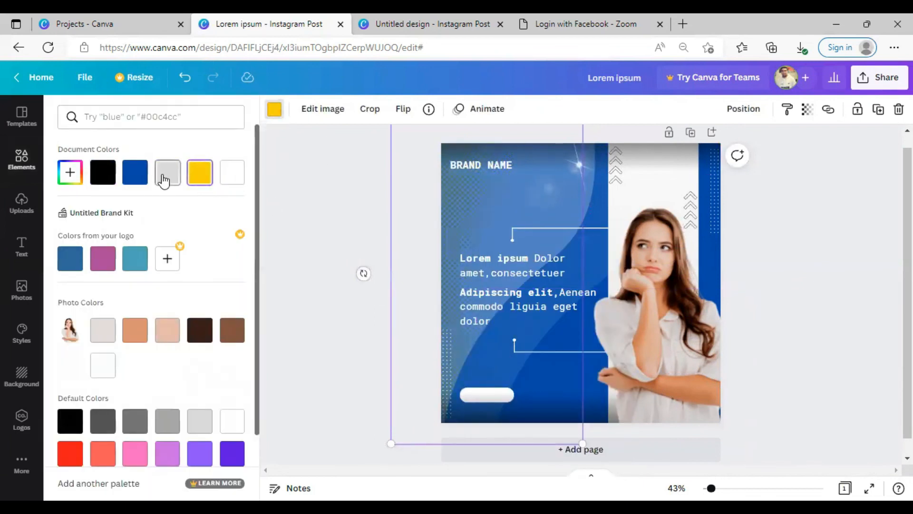
{"action": "left_click", "coordinate": [140, 182]}
{"action": "left_click", "coordinate": [448, 227]}
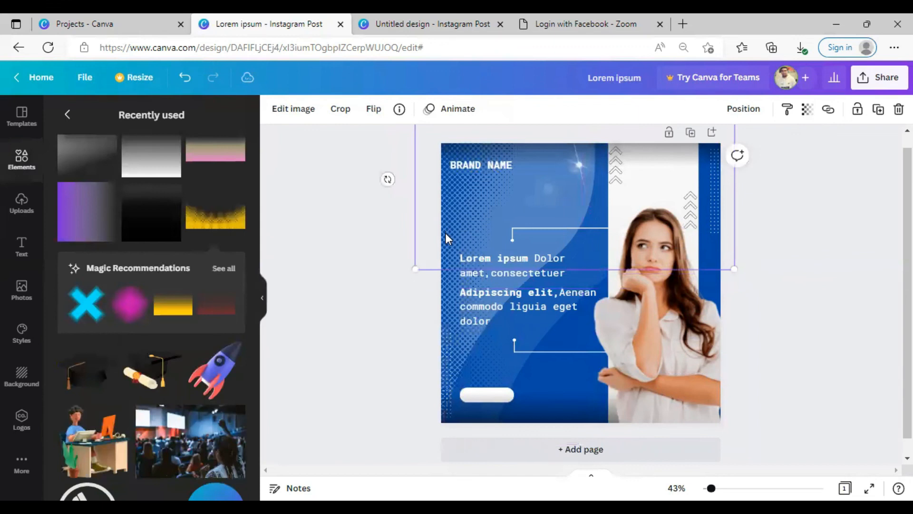
{"action": "key", "text": "ctrl+z"}
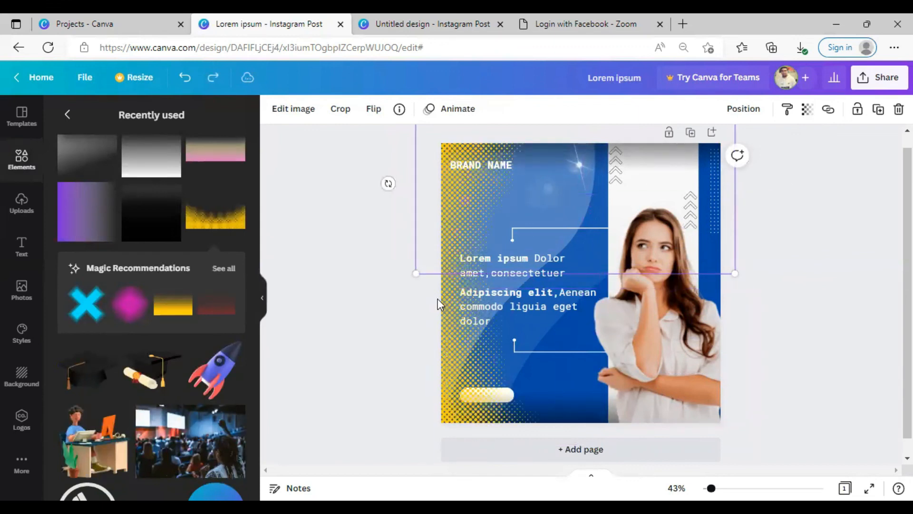
Lower the yellow halftone's transparency value to about 50 and send it behind the blue wave shapes
{"action": "left_click", "coordinate": [807, 109]}
{"action": "left_click_drag", "start_coordinate": [801, 158], "coordinate": [735, 163]}
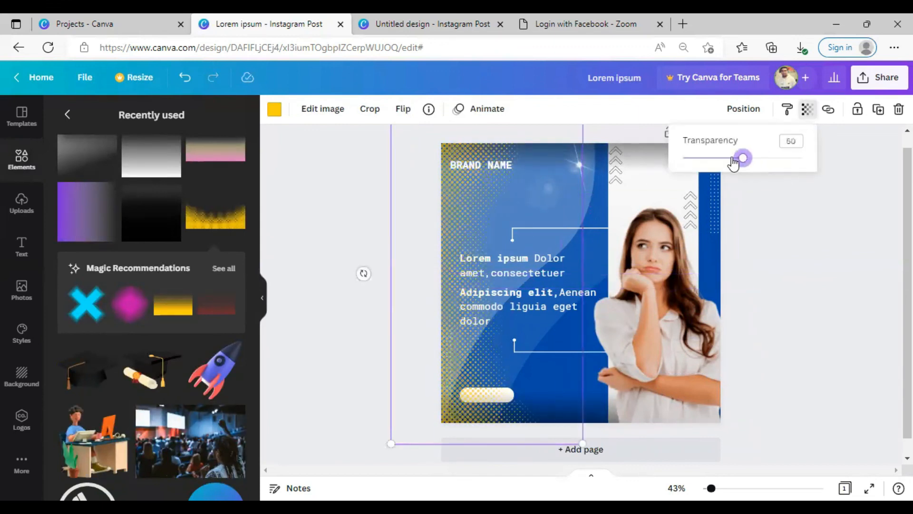
{"action": "right_click", "coordinate": [436, 212]}
{"action": "right_click", "coordinate": [448, 230]}
{"action": "left_click", "coordinate": [487, 348]}
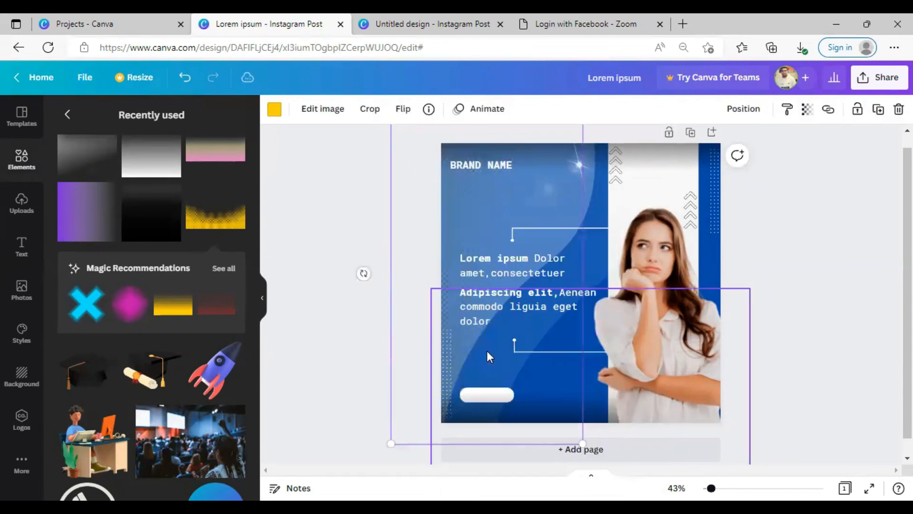